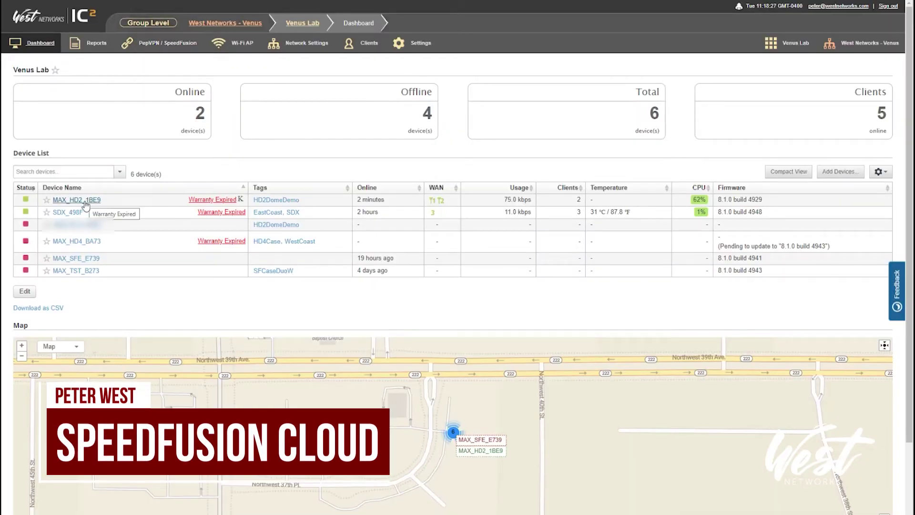
# - Set the MAX HD2 Dome group firmware policy to 8.1.0 build 4943, updating immediately, and save
pyautogui.moveTo(409, 44)
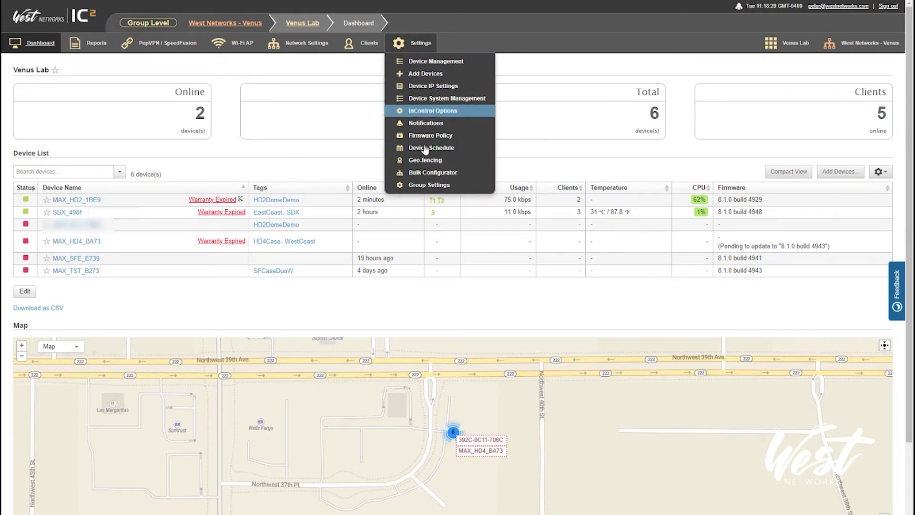
pyautogui.click(433, 139)
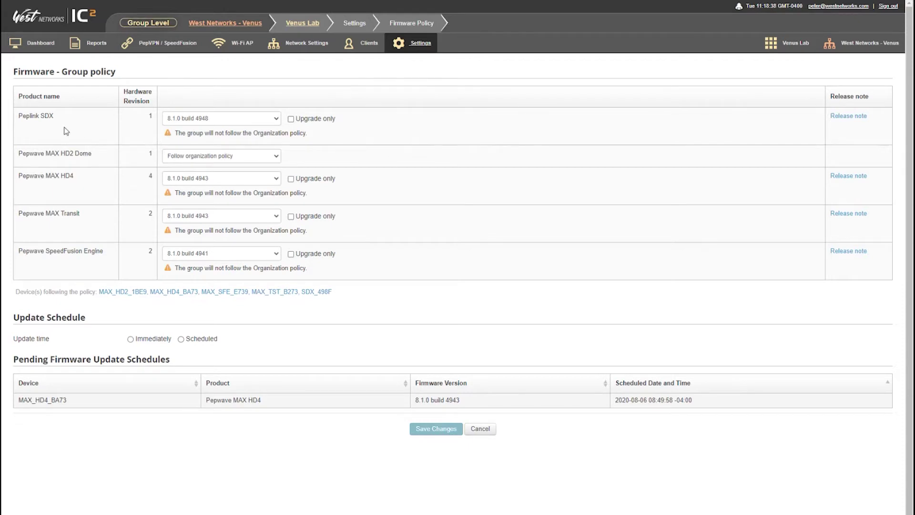
pyautogui.click(204, 157)
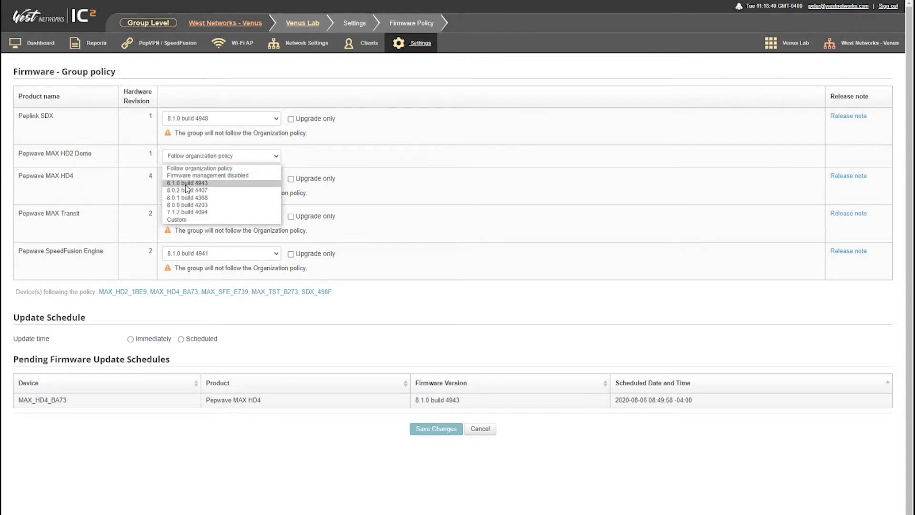
pyautogui.click(182, 184)
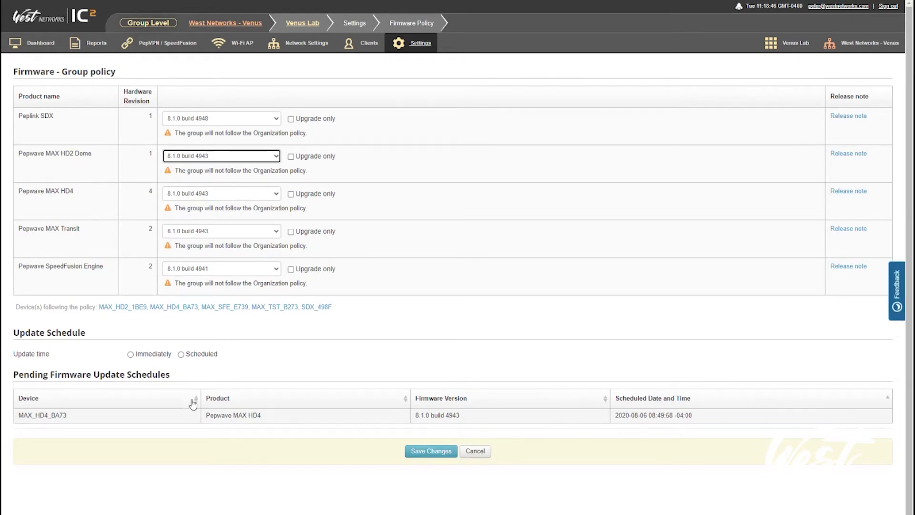
pyautogui.click(147, 355)
pyautogui.click(428, 451)
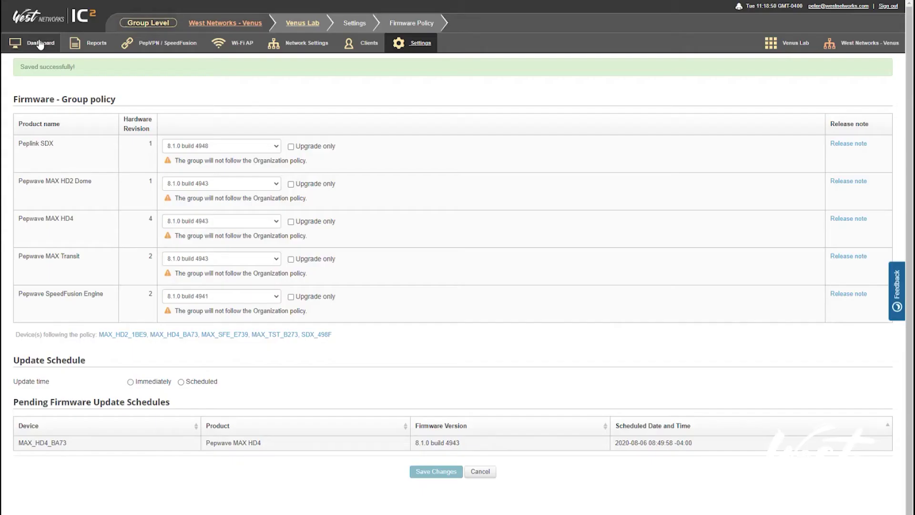
pyautogui.moveTo(40, 44)
pyautogui.click(71, 62)
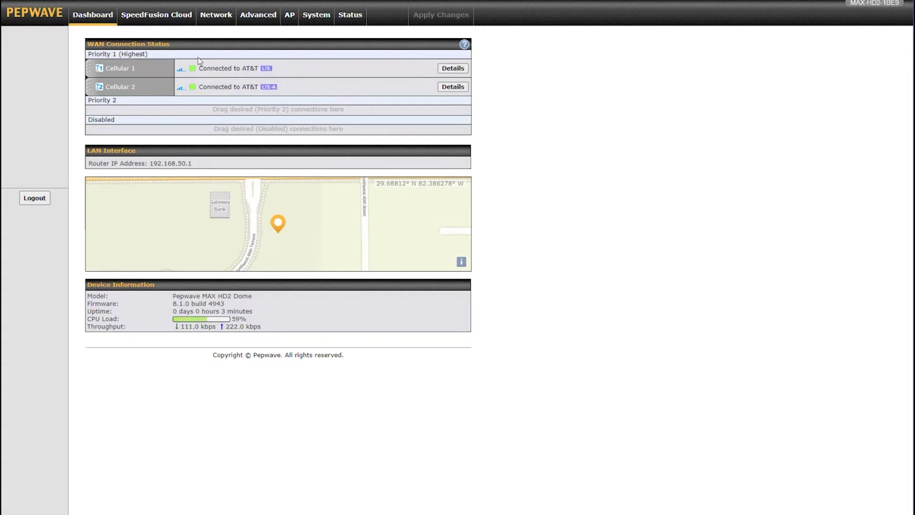
# - Go to the SpeedFusion Cloud page and follow the activation-key link
pyautogui.click(152, 19)
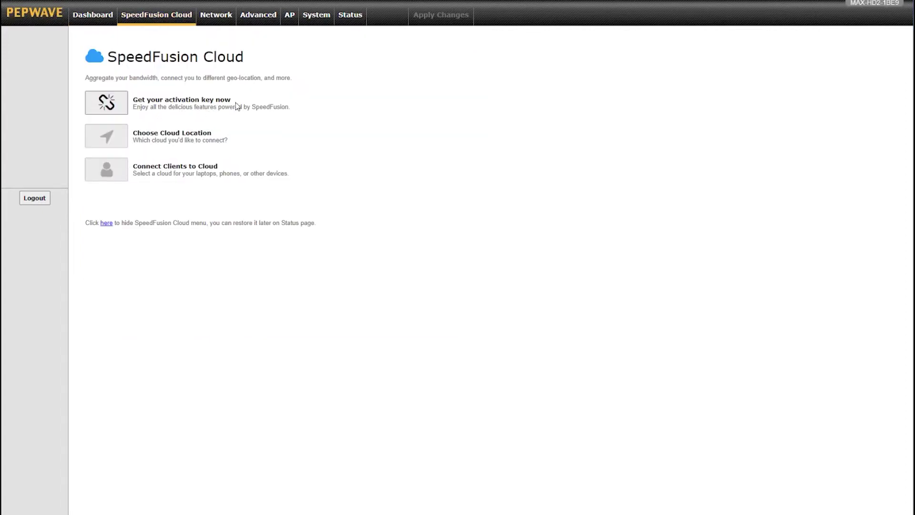
pyautogui.click(114, 110)
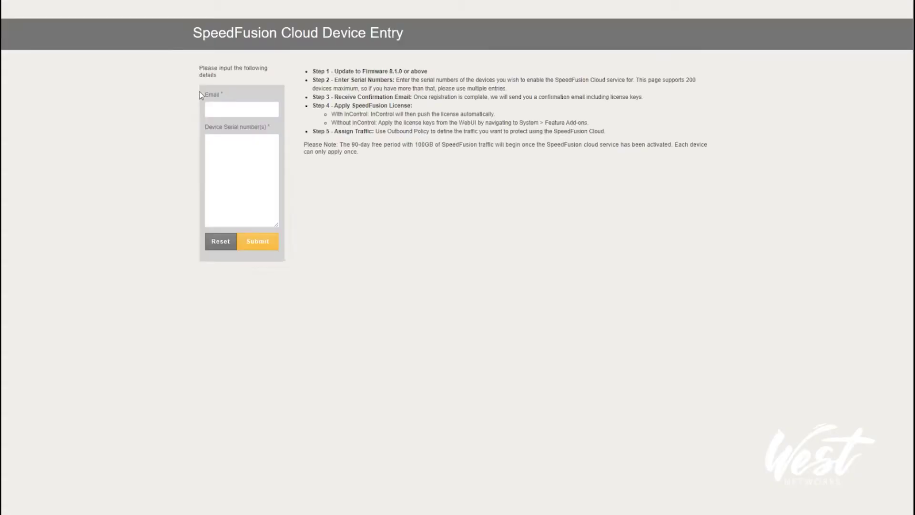
# - Enter the contact e-mail and pasted device serial number, pass reCAPTCHA, and submit the registration
pyautogui.click(233, 108)
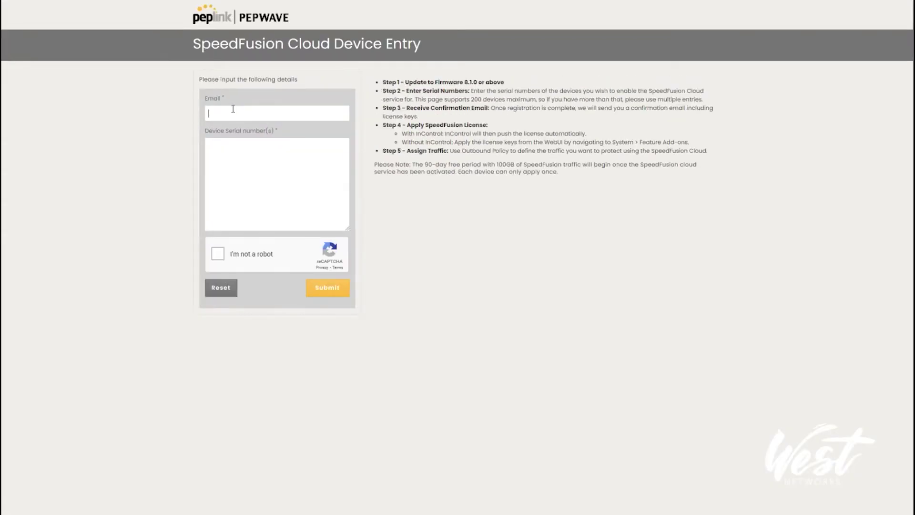
pyautogui.click(272, 179)
pyautogui.hotkey('ctrl', 'v')
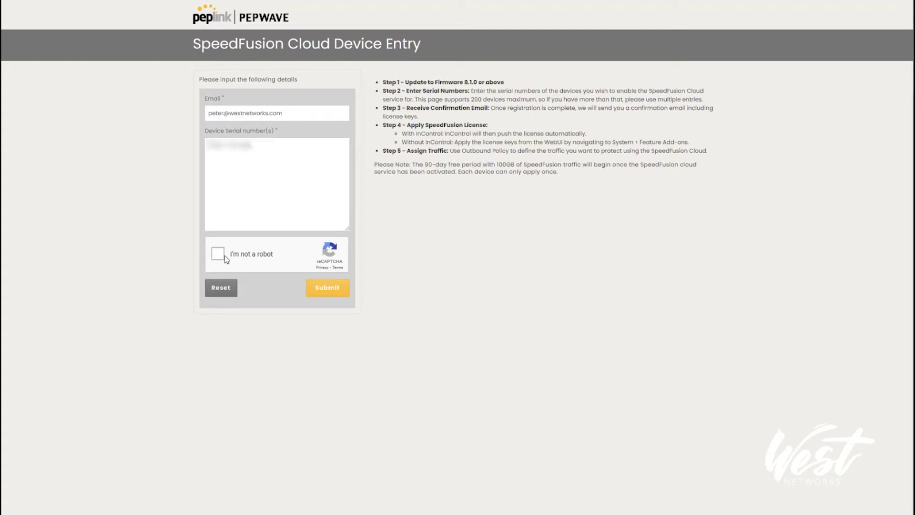
pyautogui.click(222, 254)
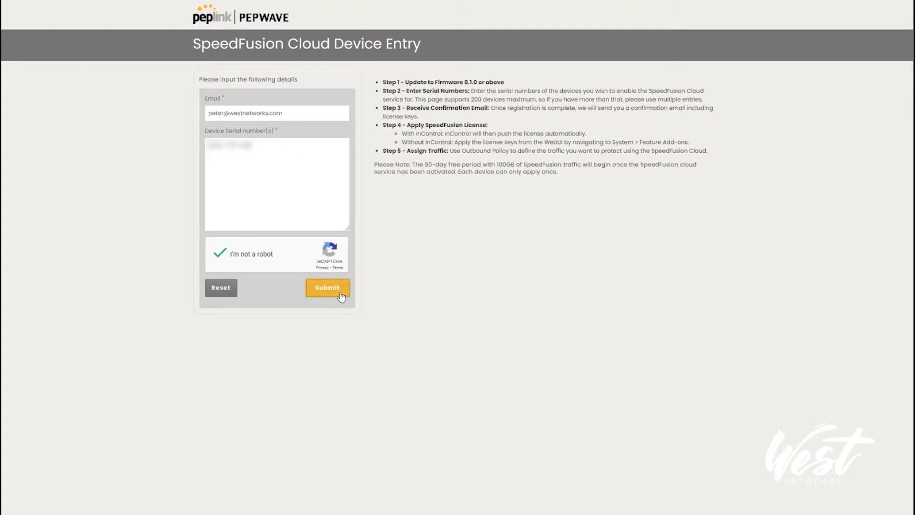
pyautogui.click(340, 295)
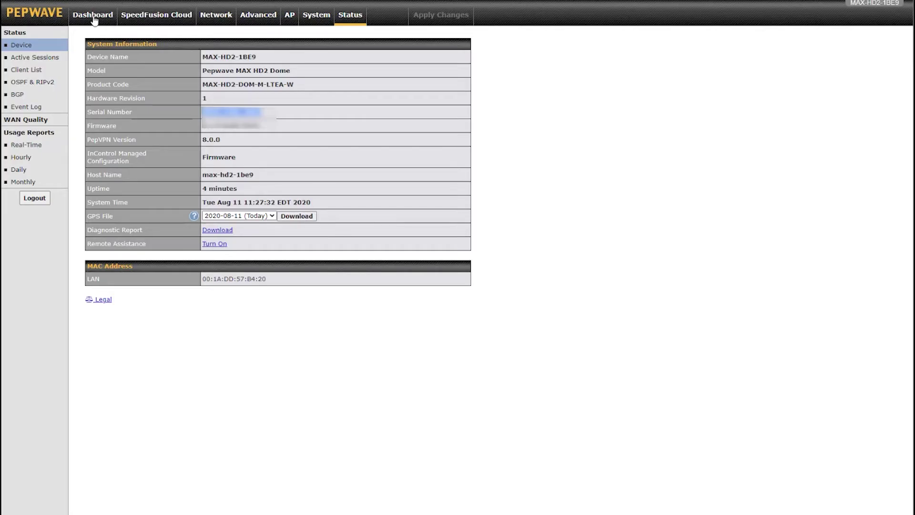
pyautogui.click(94, 18)
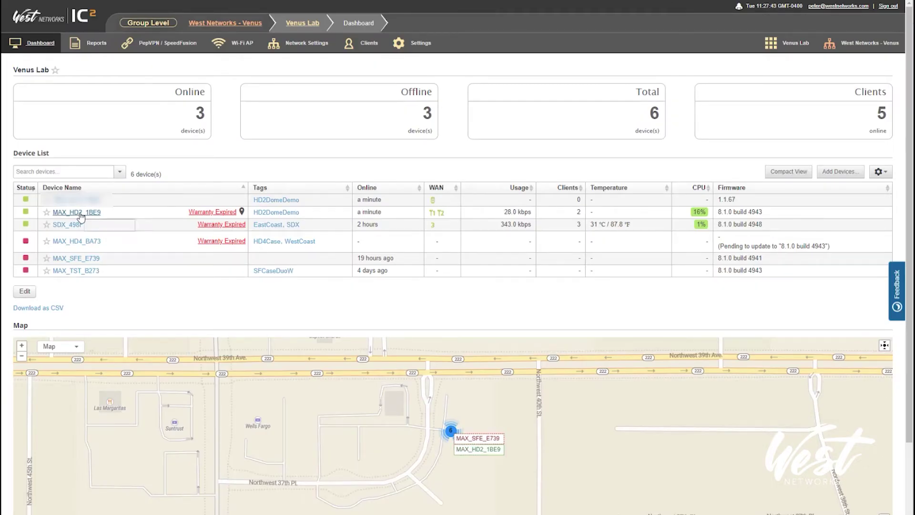
# - Open the MAX_HD2_1BE9 device and launch its Remote Web Admin
pyautogui.click(80, 212)
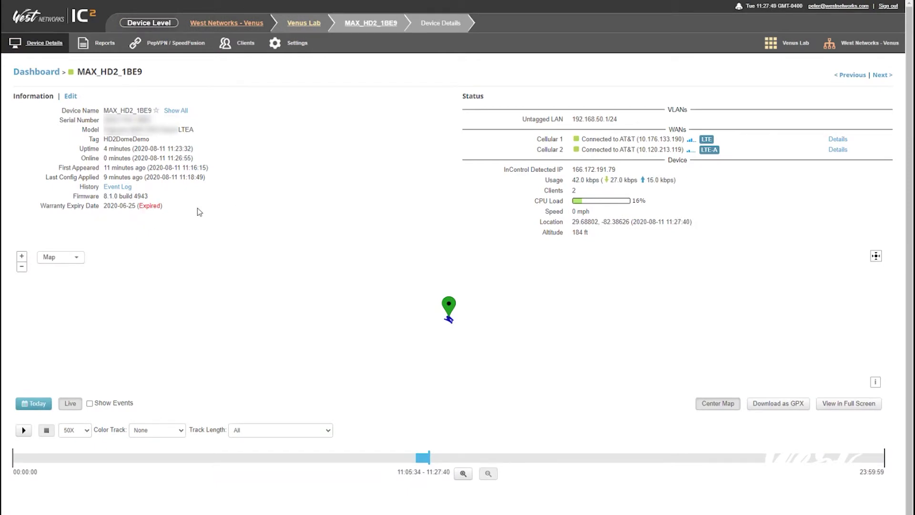
pyautogui.moveTo(286, 43)
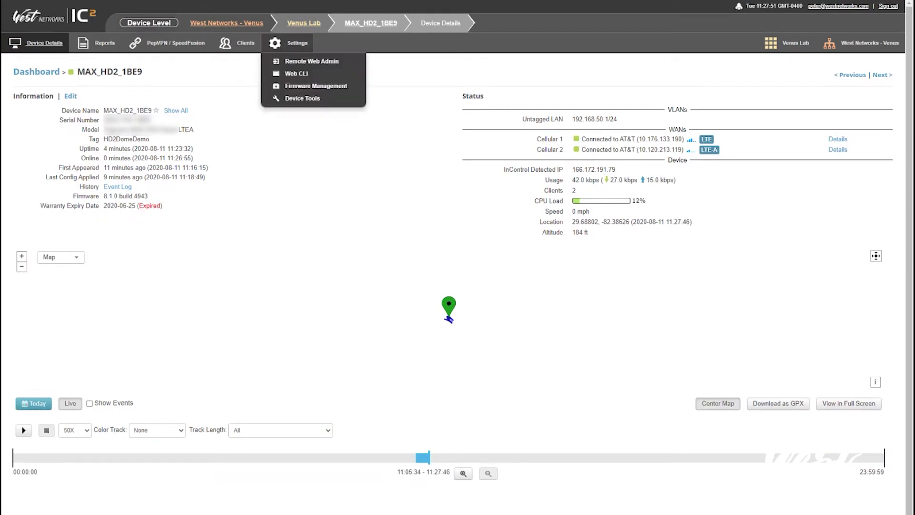
pyautogui.click(311, 61)
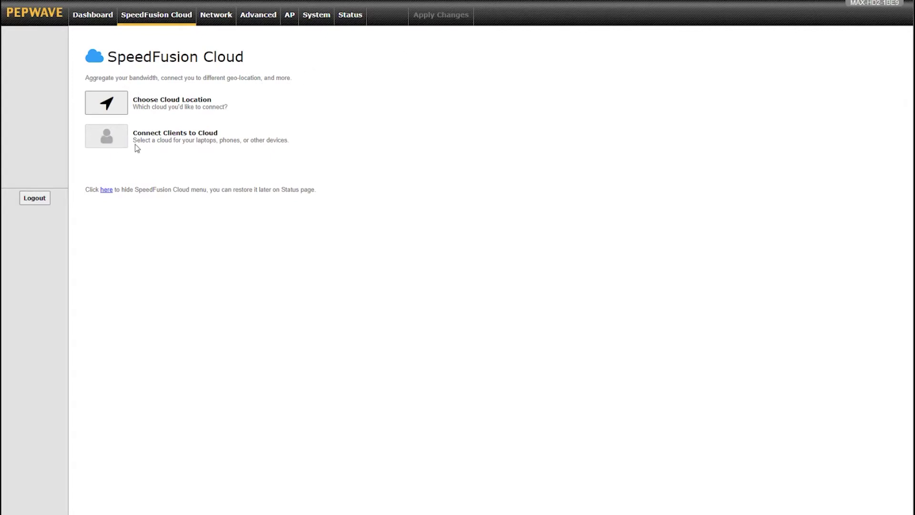
pyautogui.click(321, 18)
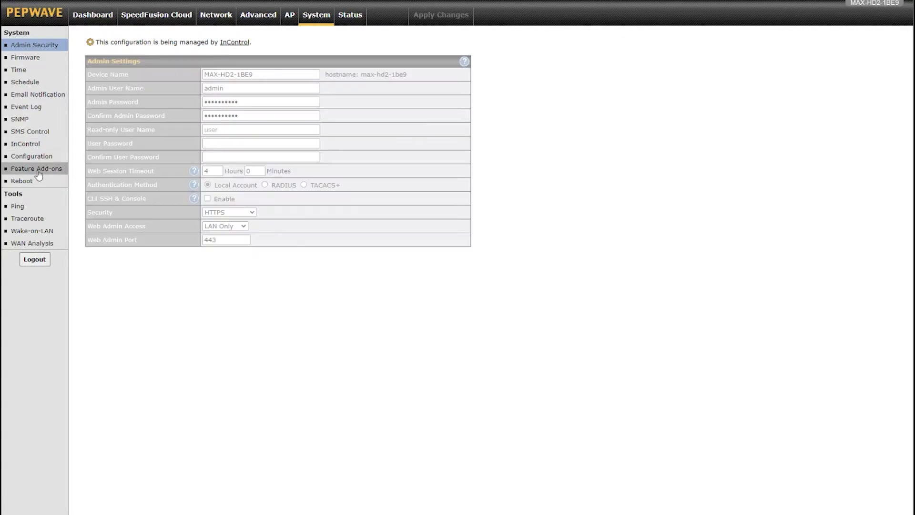
pyautogui.click(38, 174)
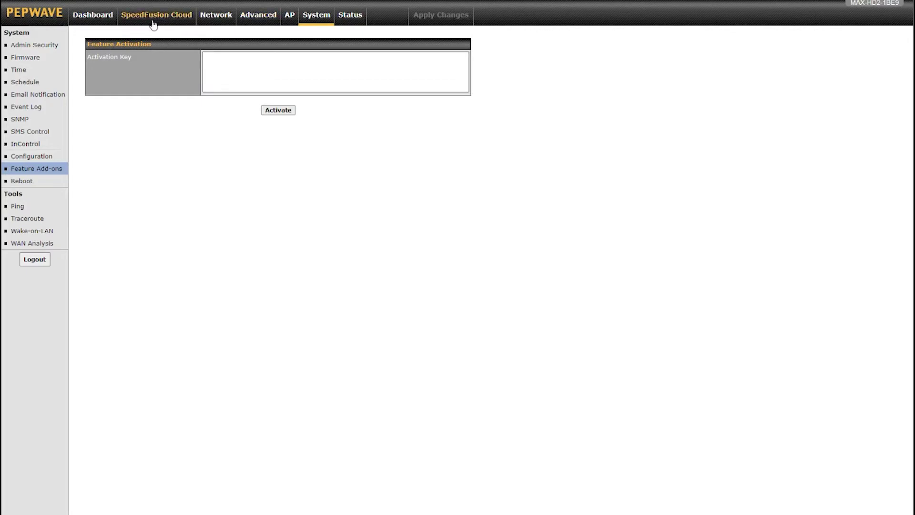
pyautogui.click(153, 24)
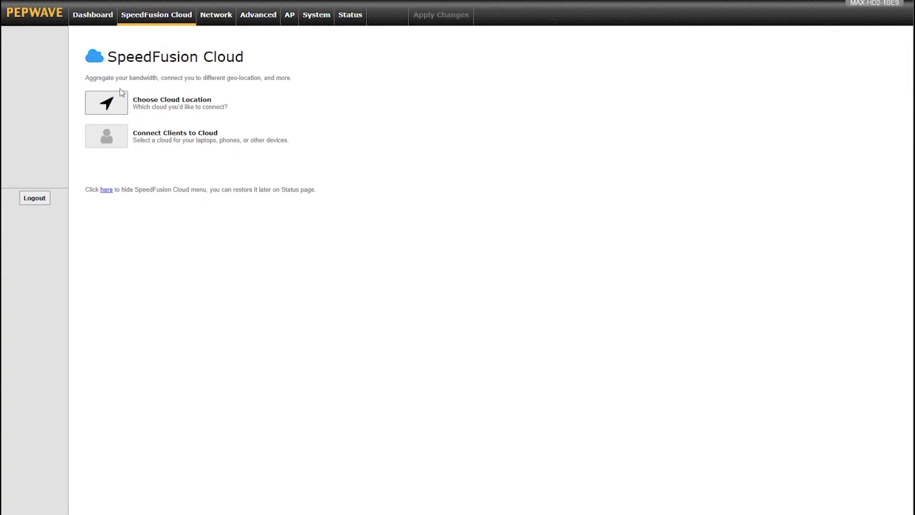
pyautogui.click(120, 105)
# - Choose Automatic as the SpeedFusion Cloud location and confirm it
pyautogui.click(247, 100)
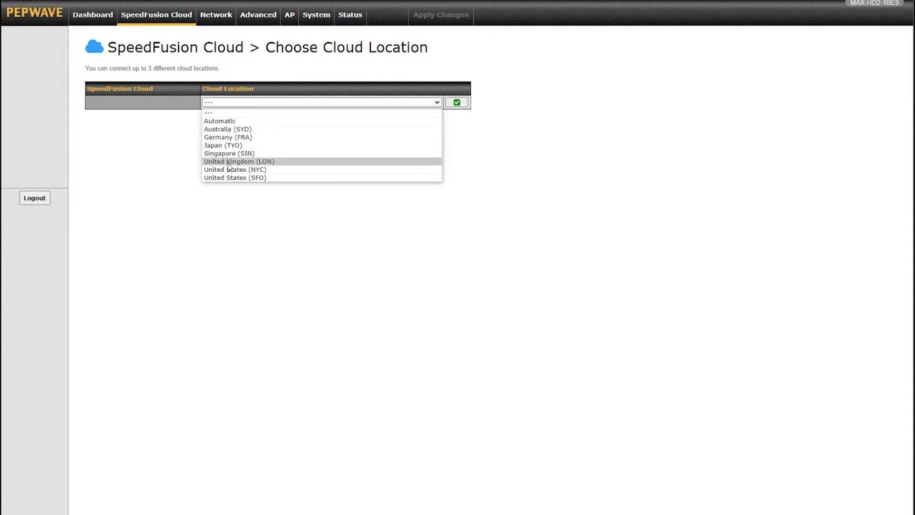
pyautogui.click(210, 125)
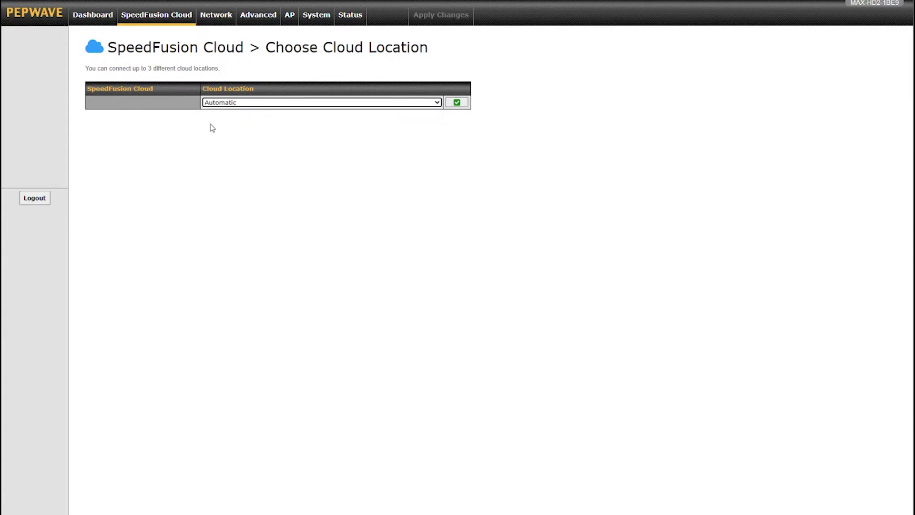
pyautogui.click(457, 104)
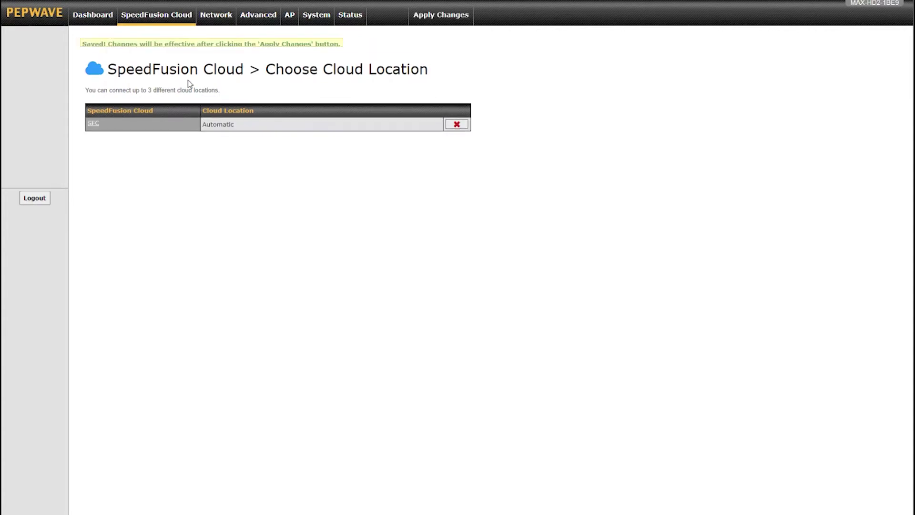
# - Add a second cloud tunnel named 'WAN Smooth' with redundancy level Normal
pyautogui.click(93, 125)
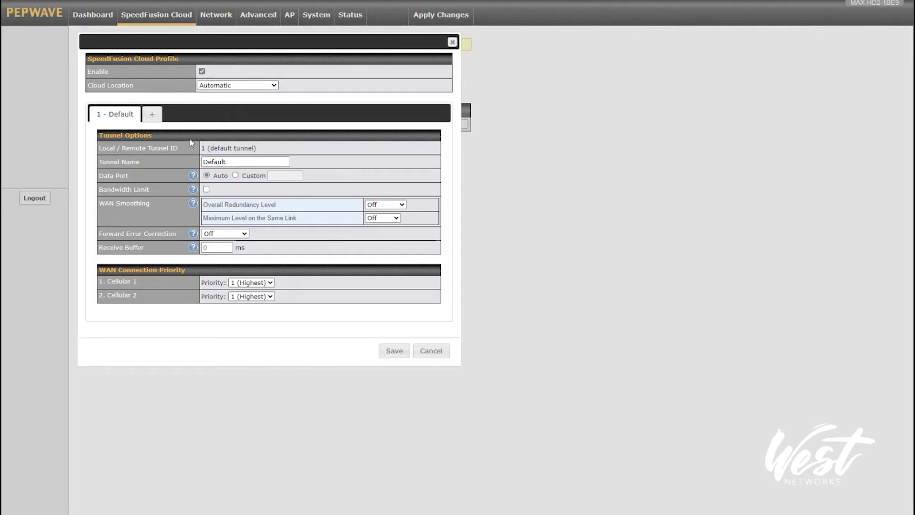
pyautogui.click(153, 114)
pyautogui.click(220, 158)
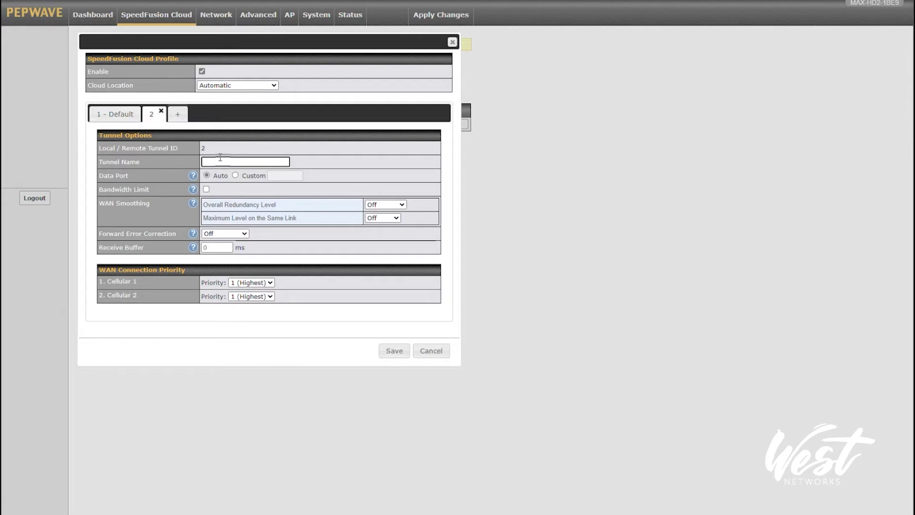
pyautogui.write('WAN Smoothing')
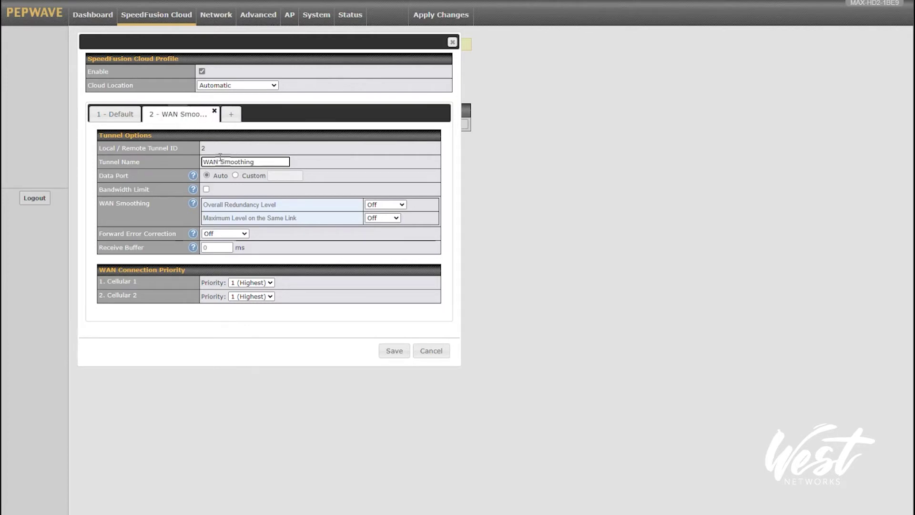
pyautogui.click(385, 204)
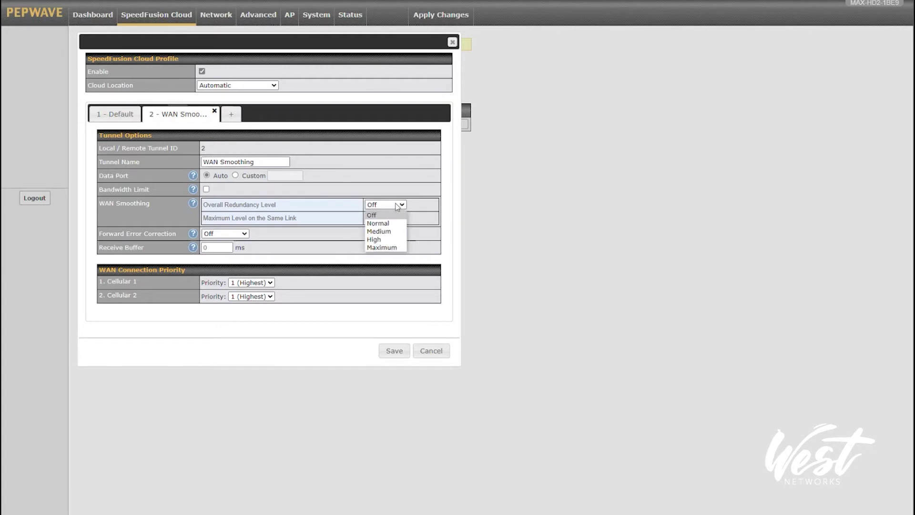
pyautogui.click(383, 222)
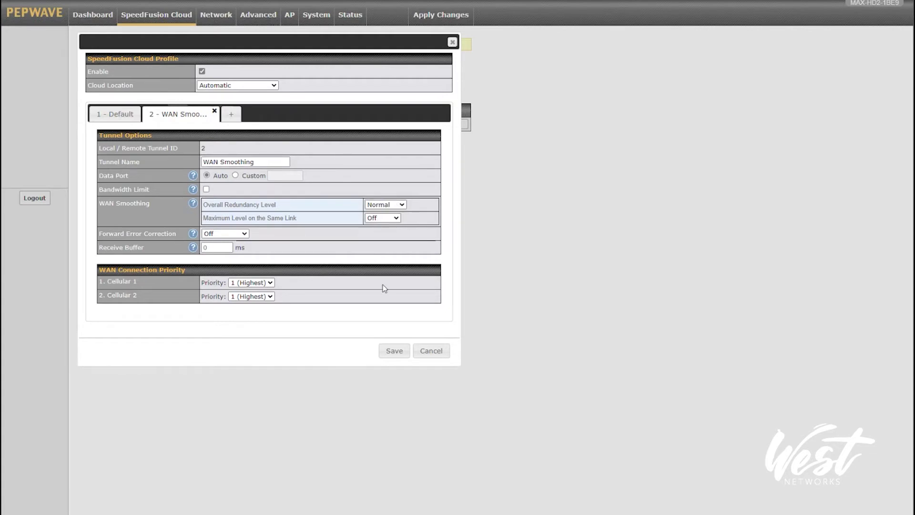
# - Add a third tunnel named FEC with Low forward error correction and save the profile
pyautogui.click(231, 115)
pyautogui.click(246, 161)
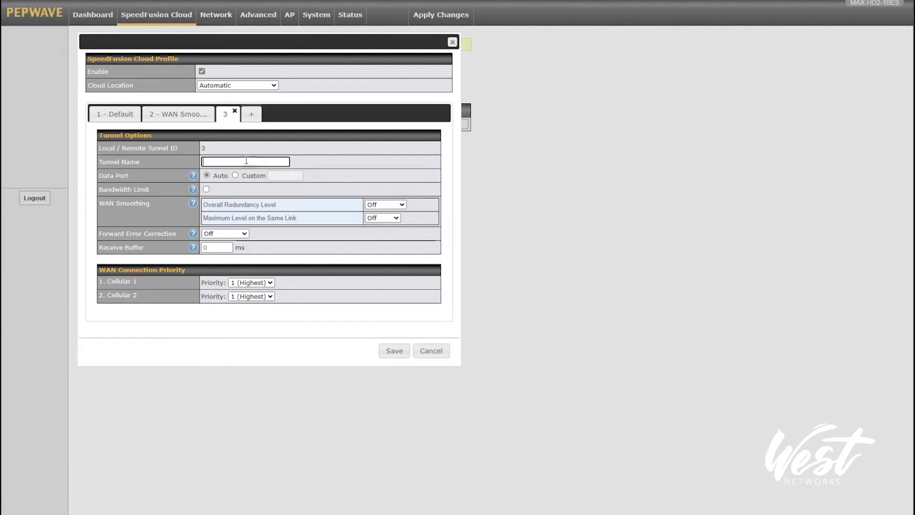
pyautogui.write('FEC')
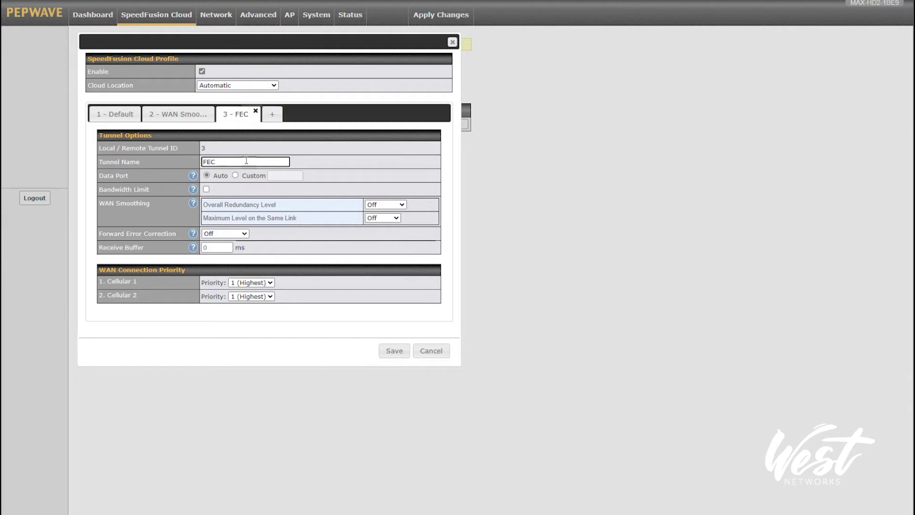
pyautogui.click(213, 233)
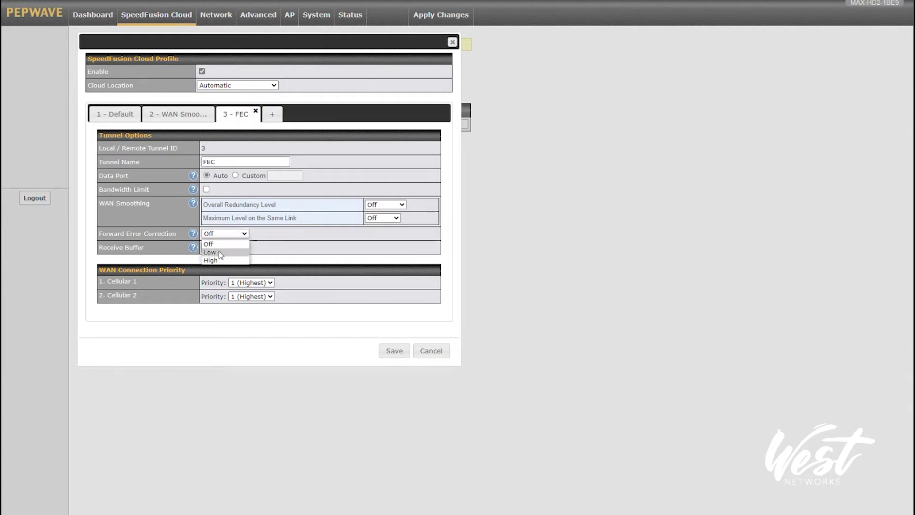
pyautogui.click(224, 252)
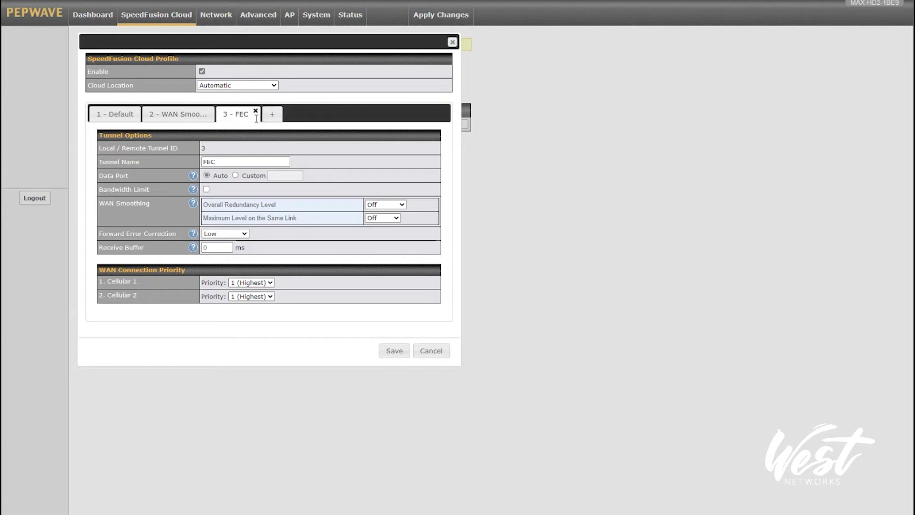
pyautogui.click(400, 357)
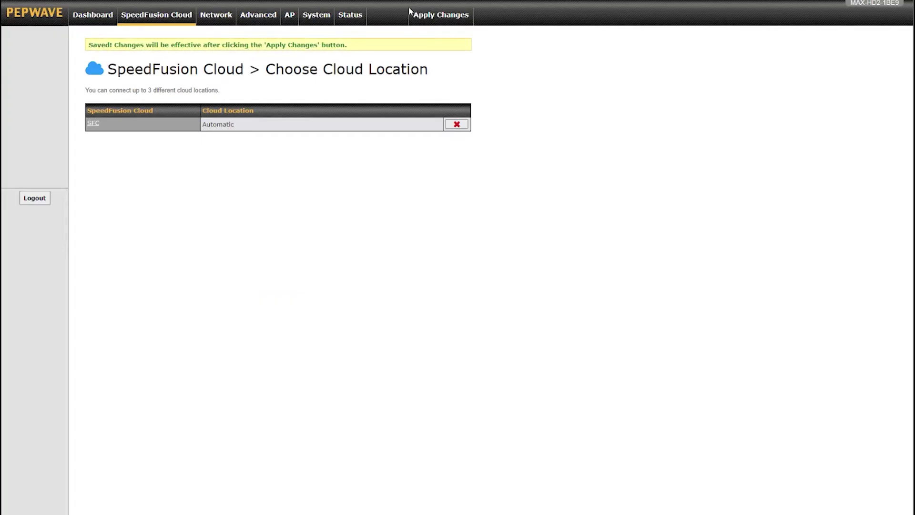
# - Apply the changes and confirm on the dashboard that all three SFC tunnels are Established
pyautogui.click(438, 15)
pyautogui.click(93, 16)
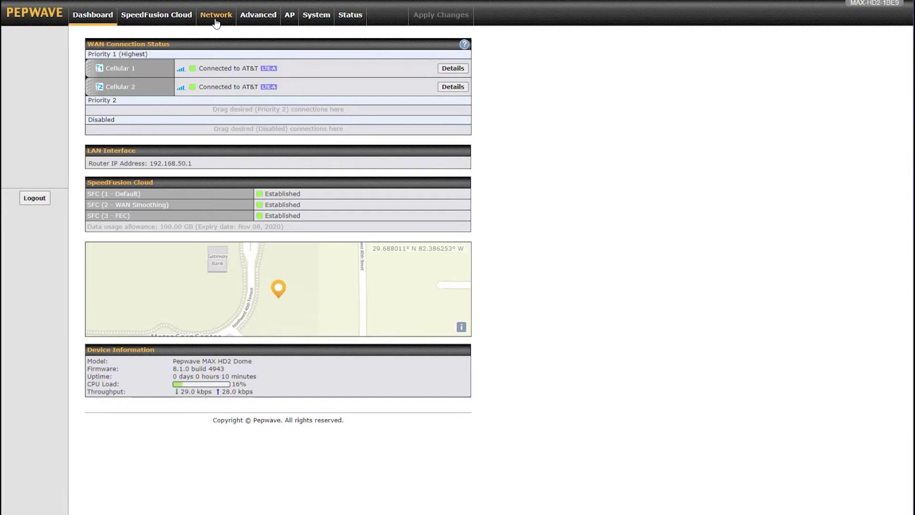
pyautogui.click(245, 19)
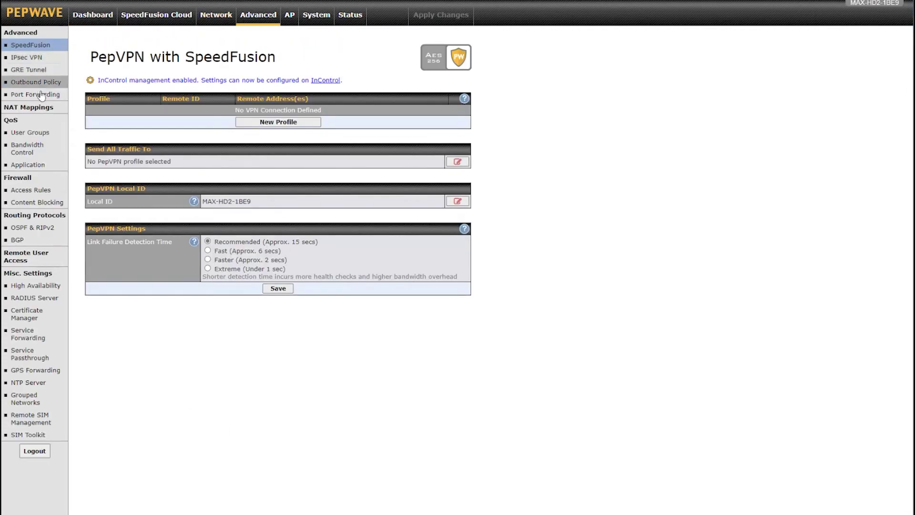
# - Inspect the Send All Traffic To option and its SFC profile list, then cancel unchanged
pyautogui.click(458, 162)
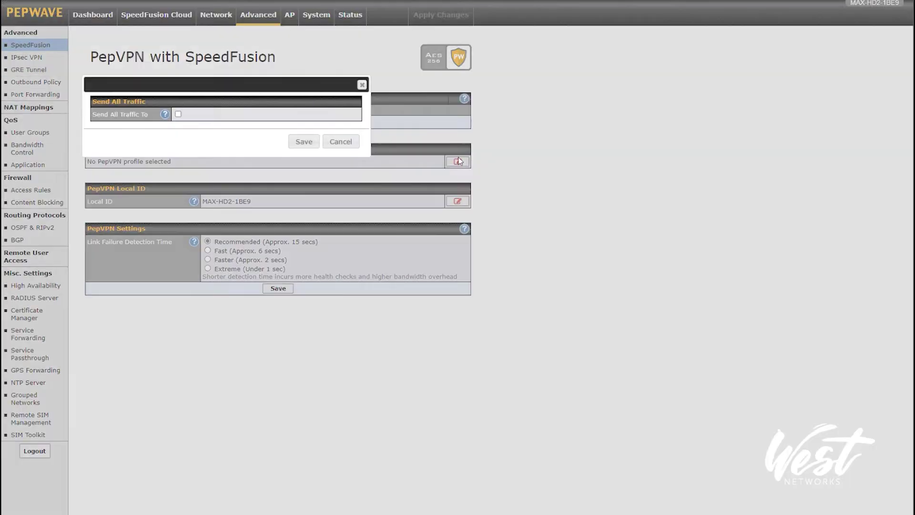
pyautogui.click(178, 114)
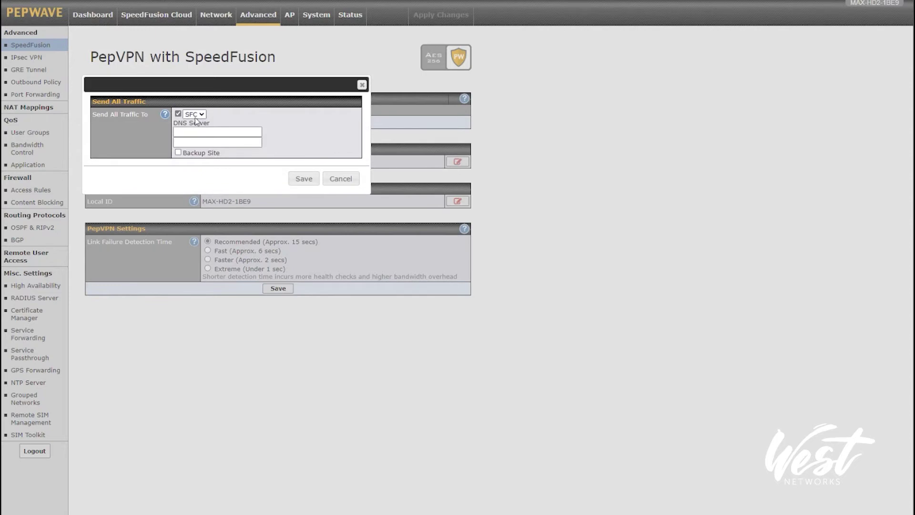
pyautogui.click(191, 132)
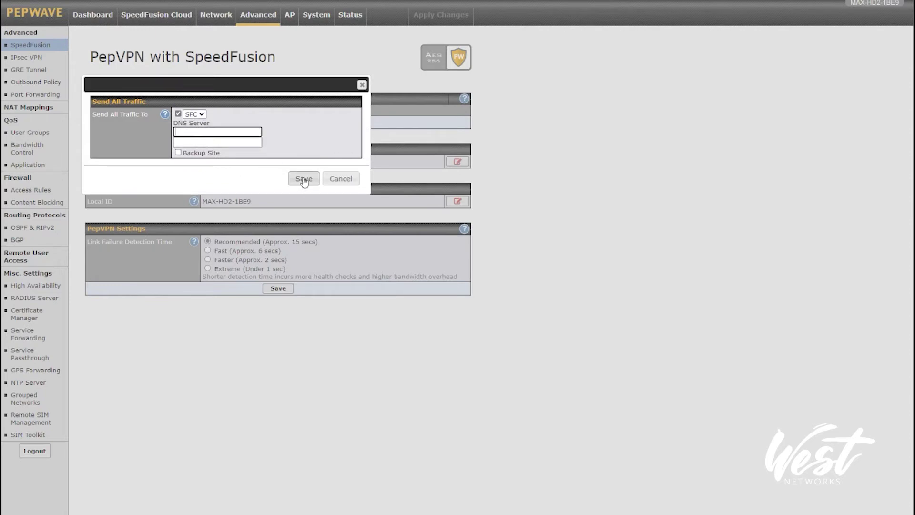
pyautogui.click(195, 114)
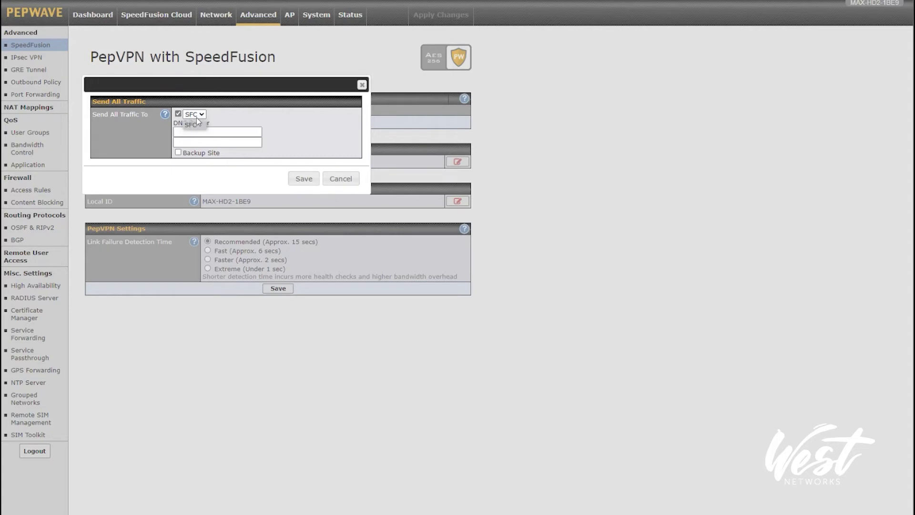
pyautogui.click(189, 127)
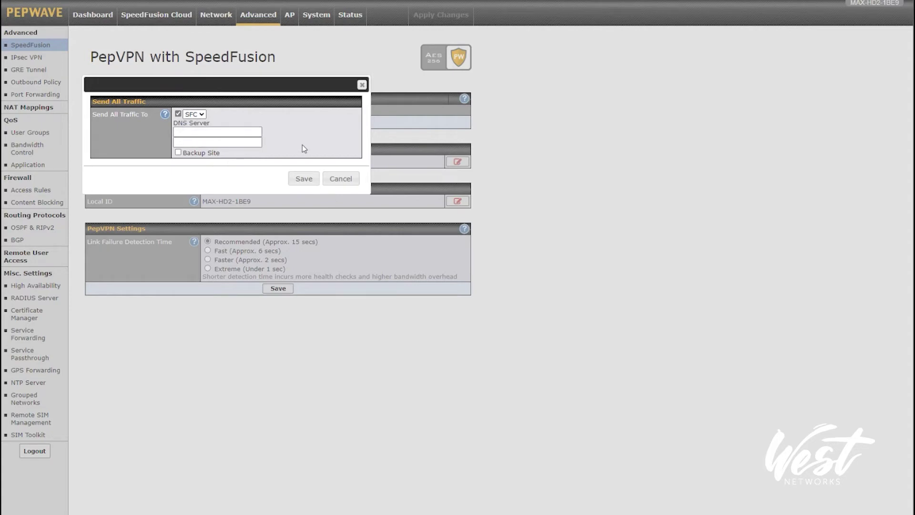
pyautogui.click(352, 179)
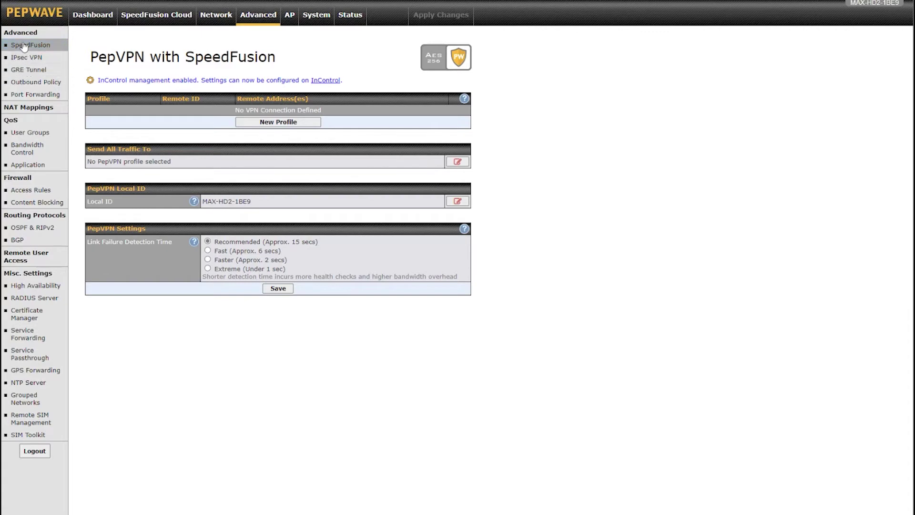
pyautogui.click(32, 84)
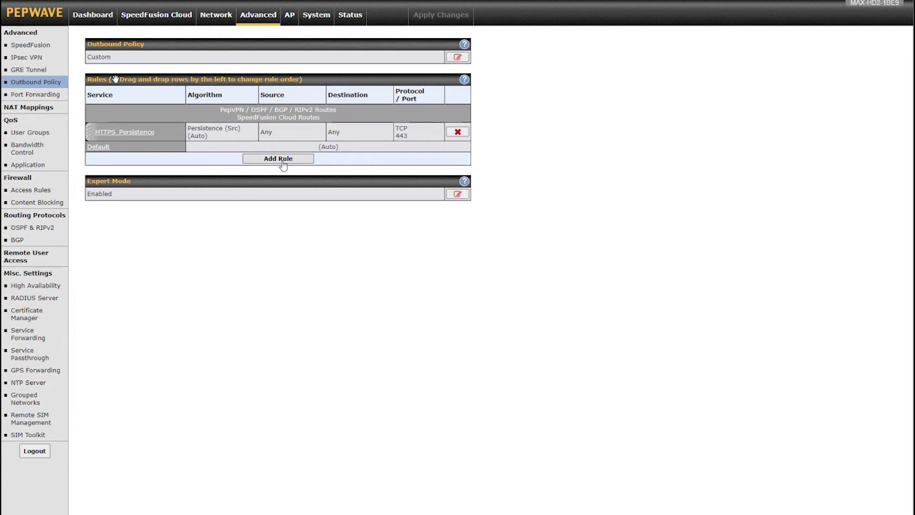
# - Start the outbound rule SFC WAN Smoothing with destination domain voip.com
pyautogui.click(282, 161)
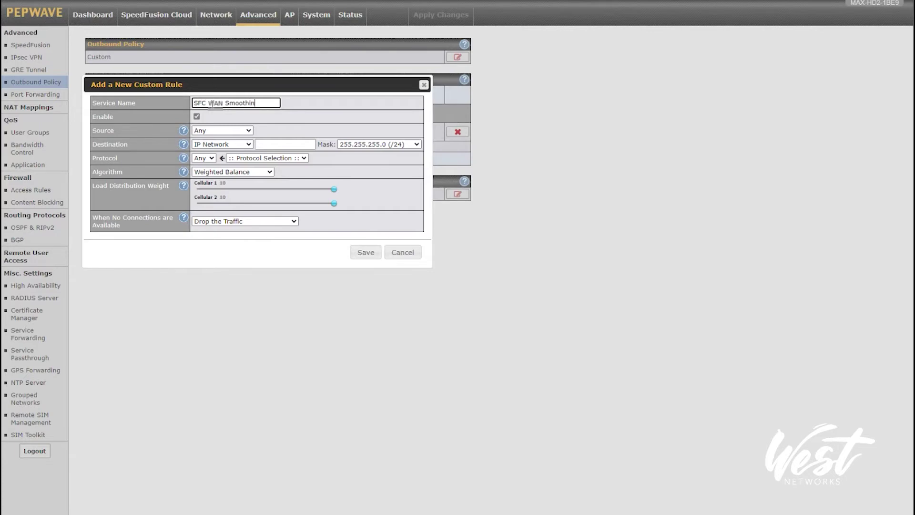
pyautogui.click(344, 39)
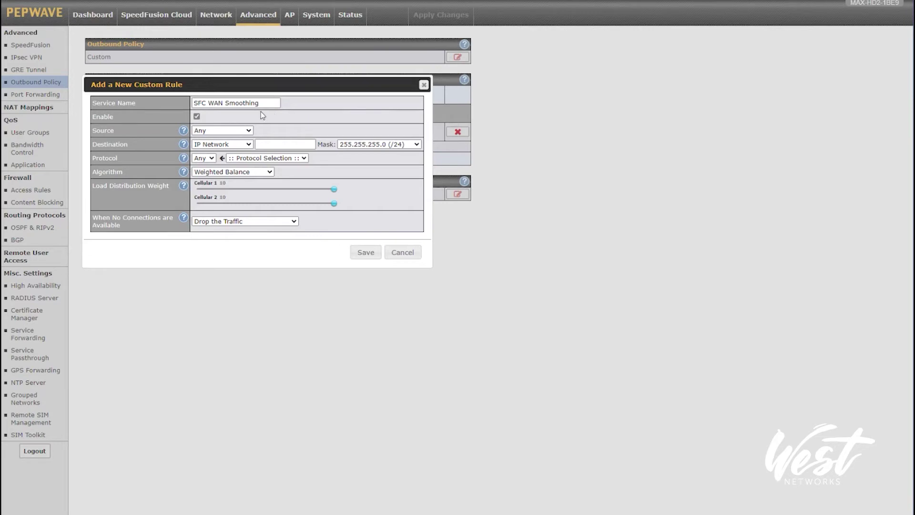
pyautogui.click(202, 145)
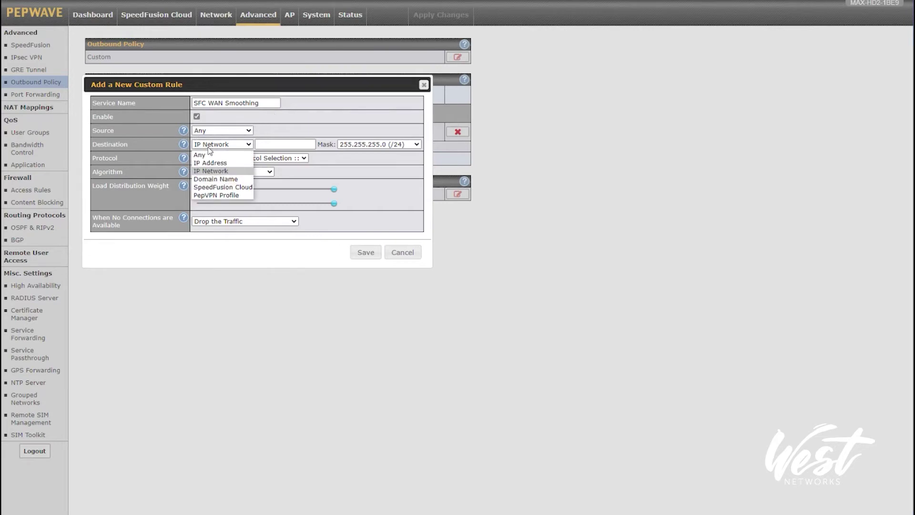
pyautogui.click(219, 180)
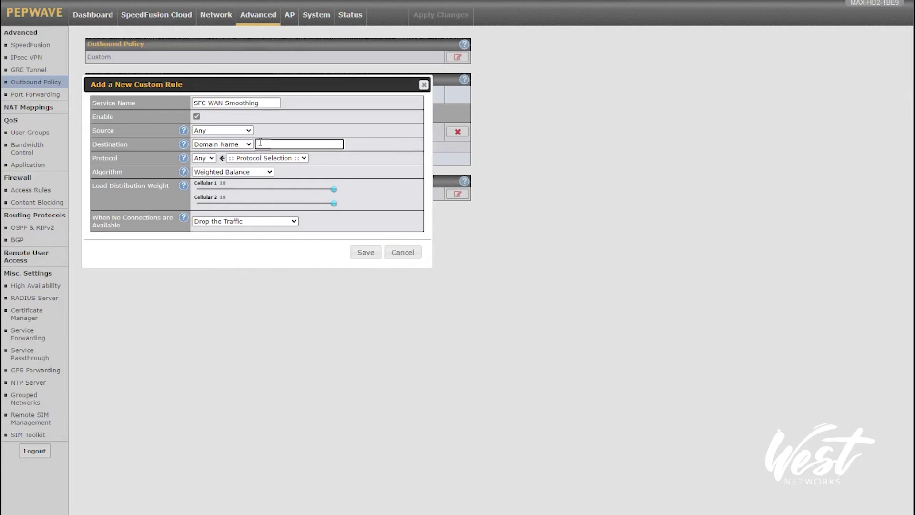
pyautogui.write('voip.coimm')
# - Route it by Priority over the SFC WAN Smoothing tunnel only, with Fall-through, and save
pyautogui.click(202, 172)
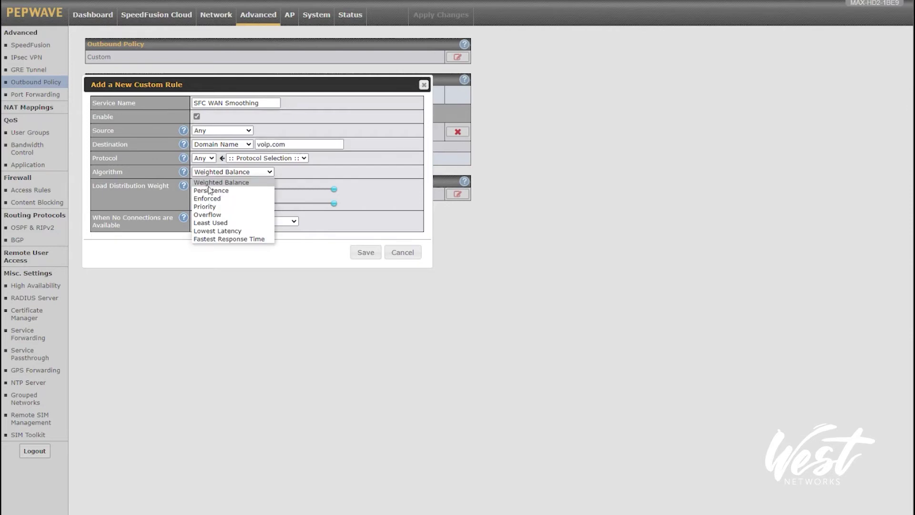
pyautogui.click(212, 206)
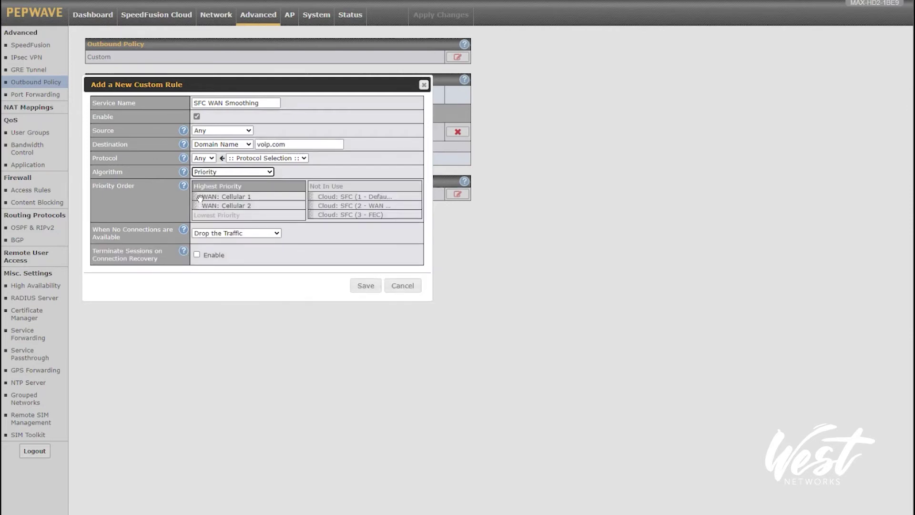
pyautogui.moveTo(200, 197); pyautogui.dragTo(336, 214)
pyautogui.moveTo(201, 197); pyautogui.dragTo(242, 196)
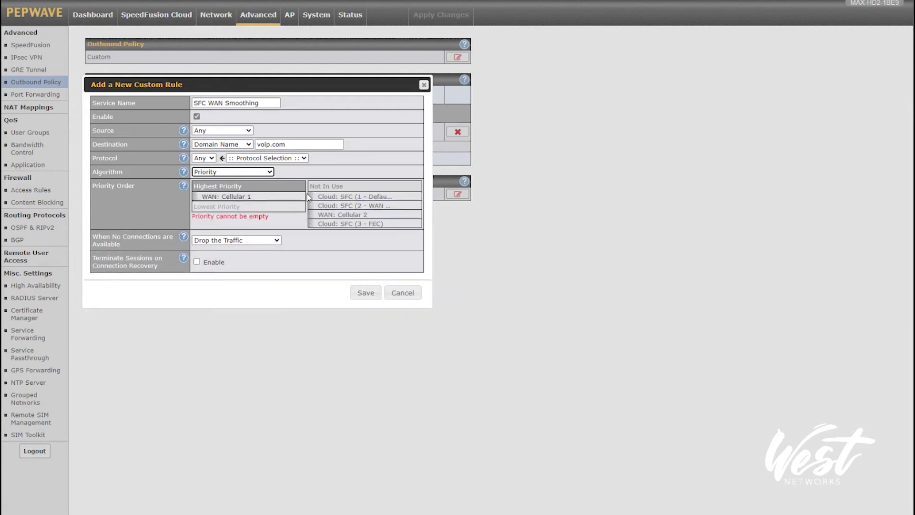
pyautogui.moveTo(311, 205); pyautogui.dragTo(313, 199)
pyautogui.click(210, 240)
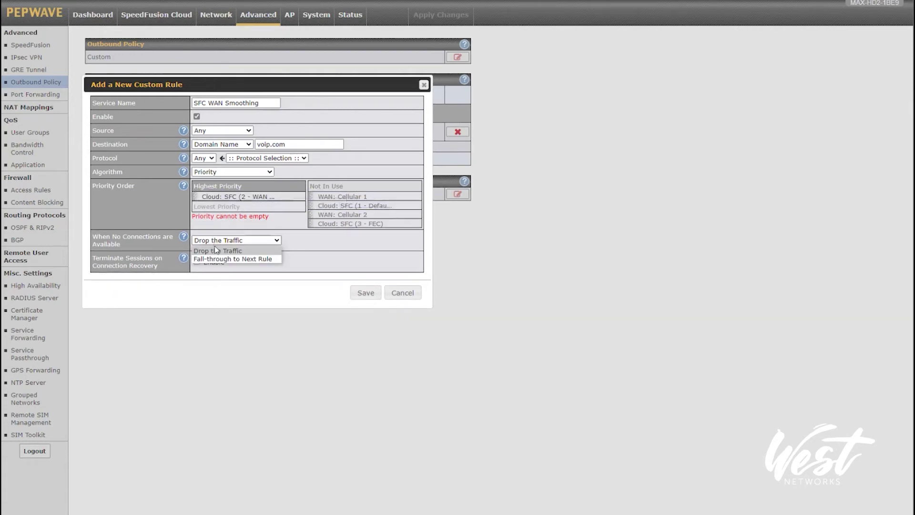
pyautogui.click(217, 260)
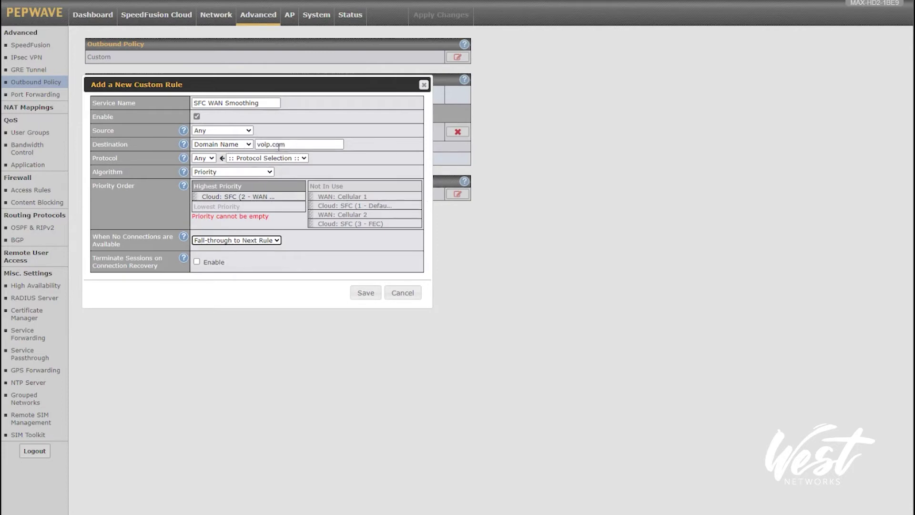
pyautogui.click(225, 145)
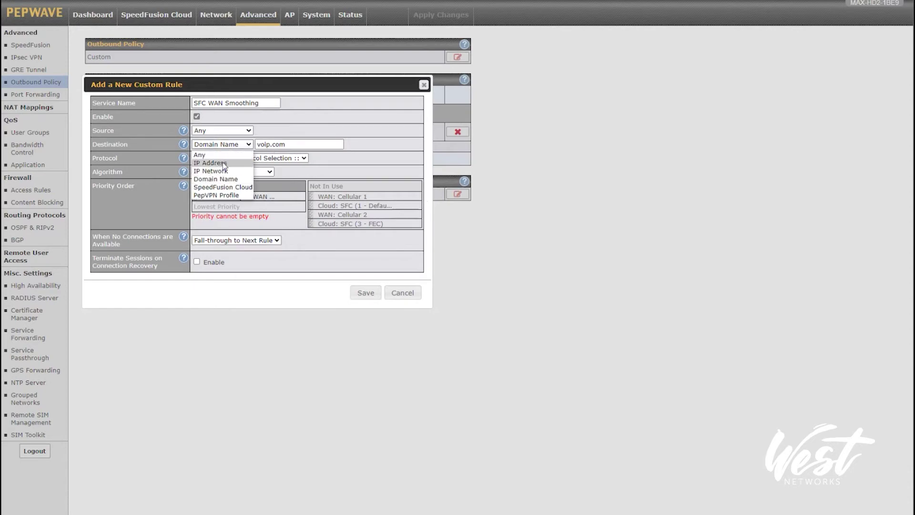
pyautogui.click(370, 164)
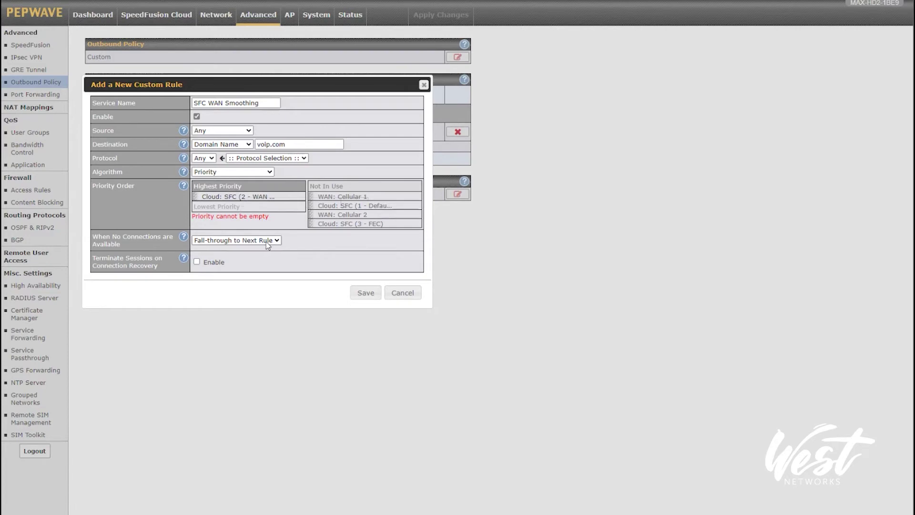
pyautogui.click(365, 292)
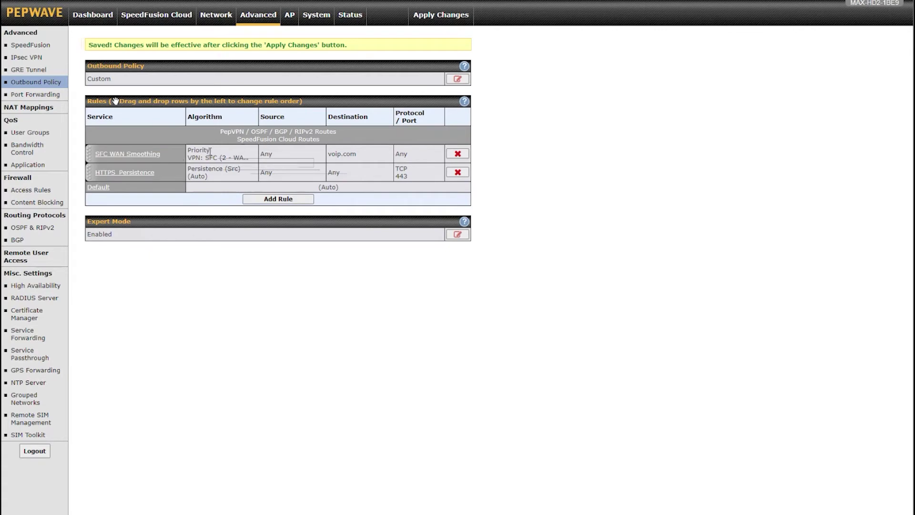
# - Start a new outbound rule named FEC with destination Any
pyautogui.click(284, 199)
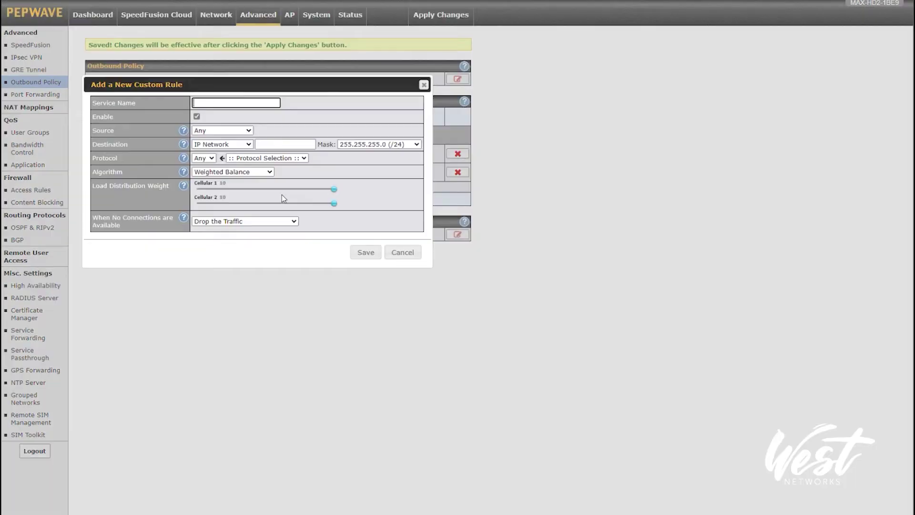
pyautogui.click(230, 105)
pyautogui.write('FEC')
pyautogui.click(224, 144)
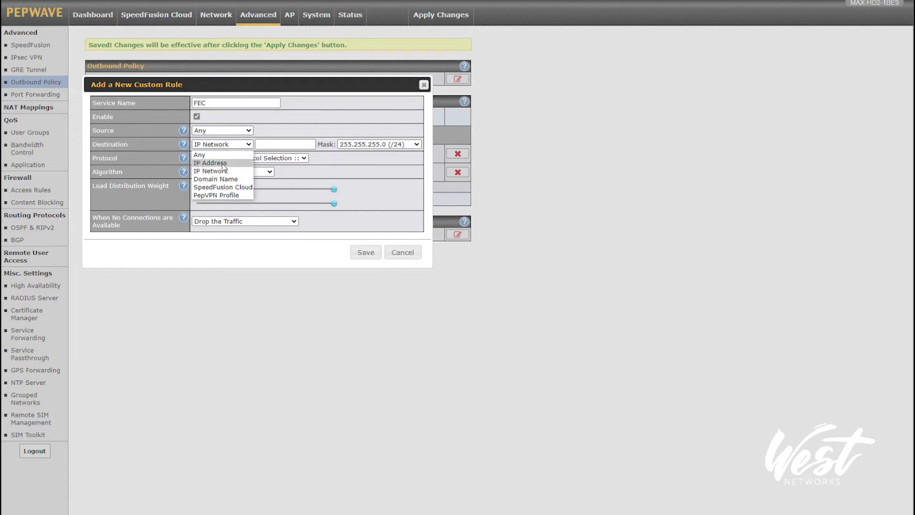
pyautogui.click(204, 157)
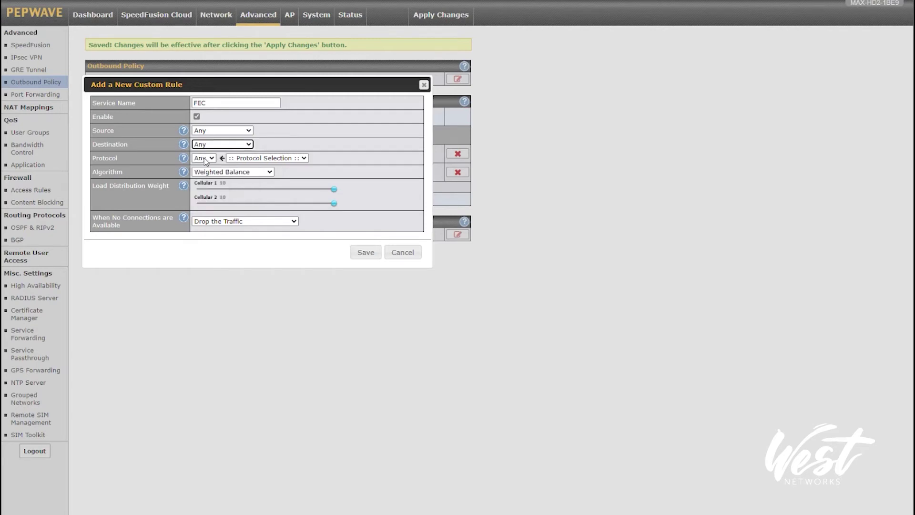
# - Limit the FEC rule to protocol TCP on single port 9100
pyautogui.click(205, 158)
pyautogui.click(264, 158)
pyautogui.click(262, 160)
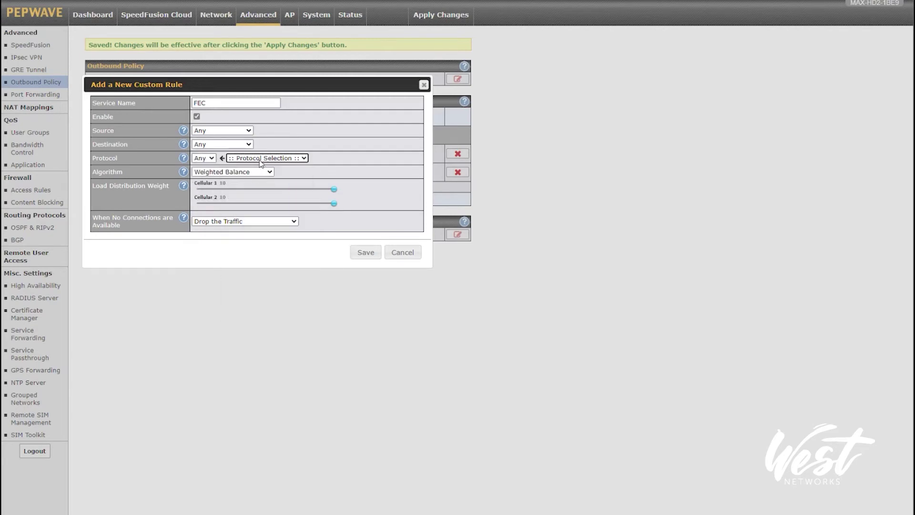
pyautogui.click(211, 159)
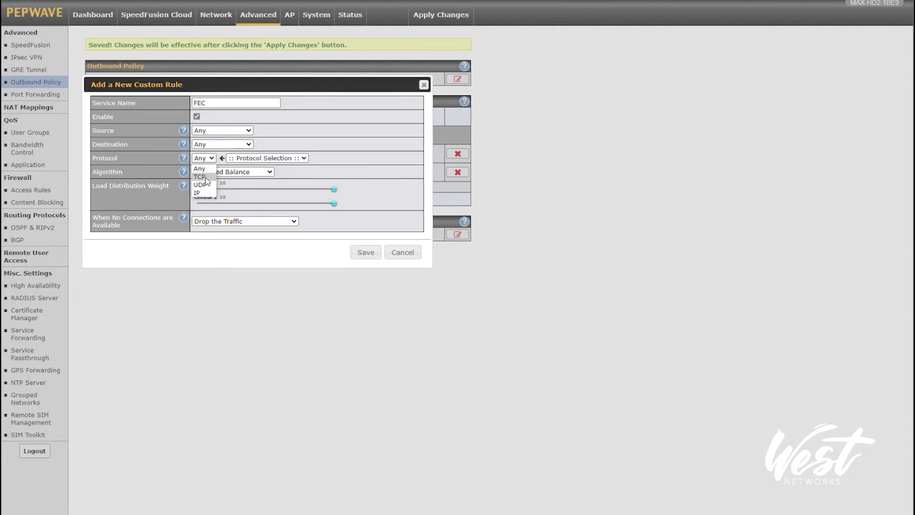
pyautogui.click(208, 174)
pyautogui.click(228, 172)
pyautogui.click(225, 186)
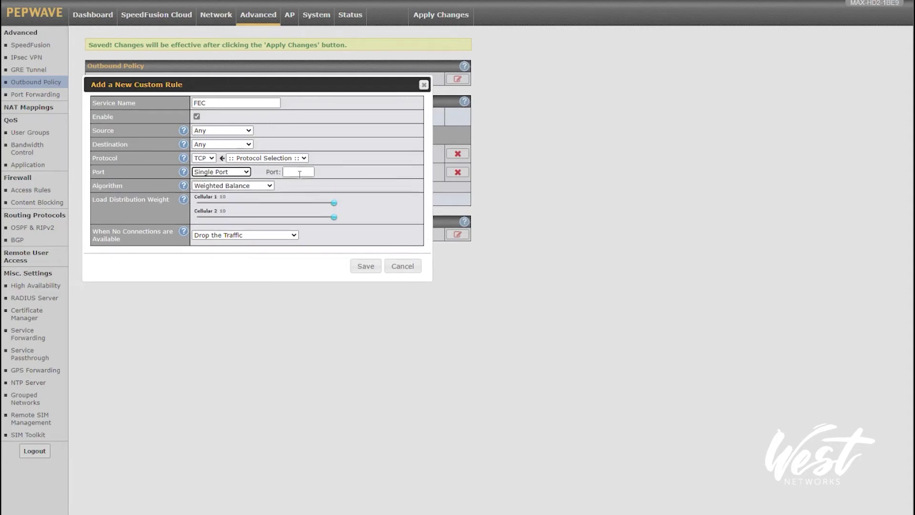
pyautogui.click(296, 173)
pyautogui.write('9100')
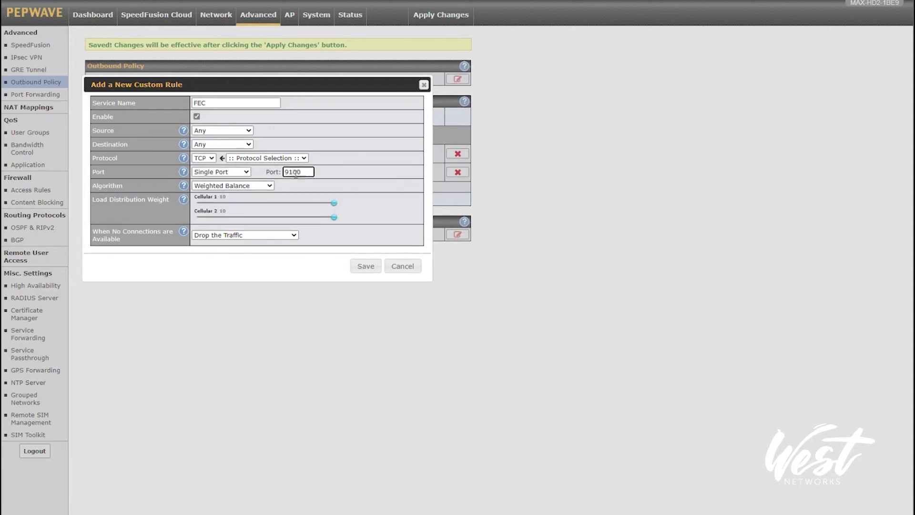
# - Route it by Priority over Cloud: SFC (3 - FEC) only, Fall-through, Terminate Sessions on, and save
pyautogui.click(233, 187)
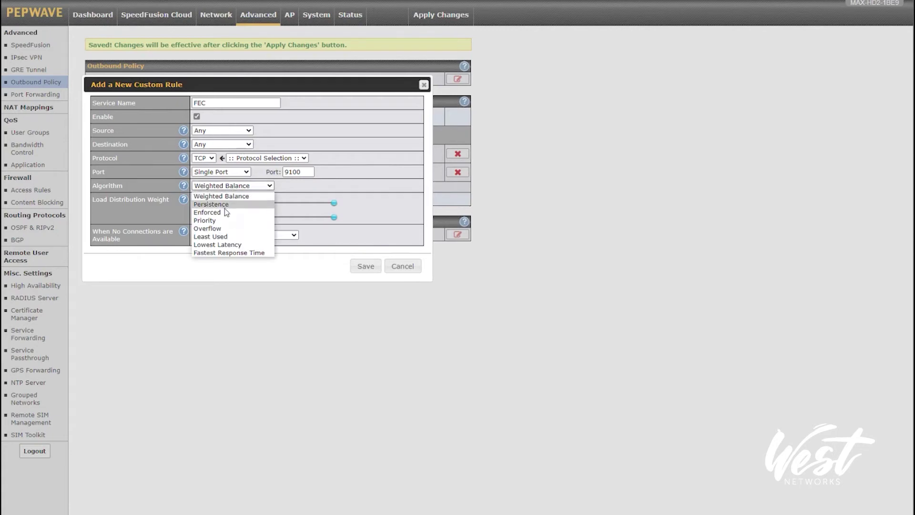
pyautogui.click(215, 220)
pyautogui.moveTo(311, 230); pyautogui.dragTo(329, 212)
pyautogui.moveTo(200, 219); pyautogui.dragTo(340, 221)
pyautogui.click(224, 254)
pyautogui.click(222, 272)
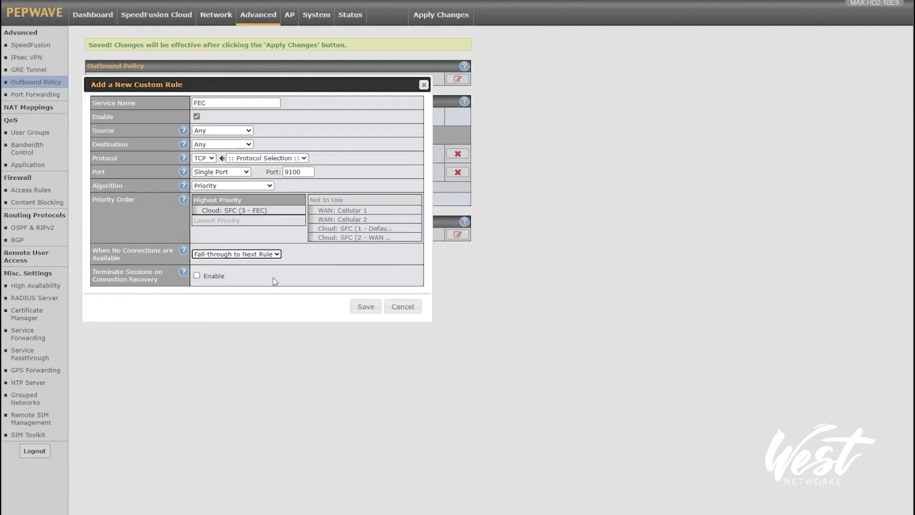
pyautogui.click(242, 264)
pyautogui.tripleClick(101, 275)
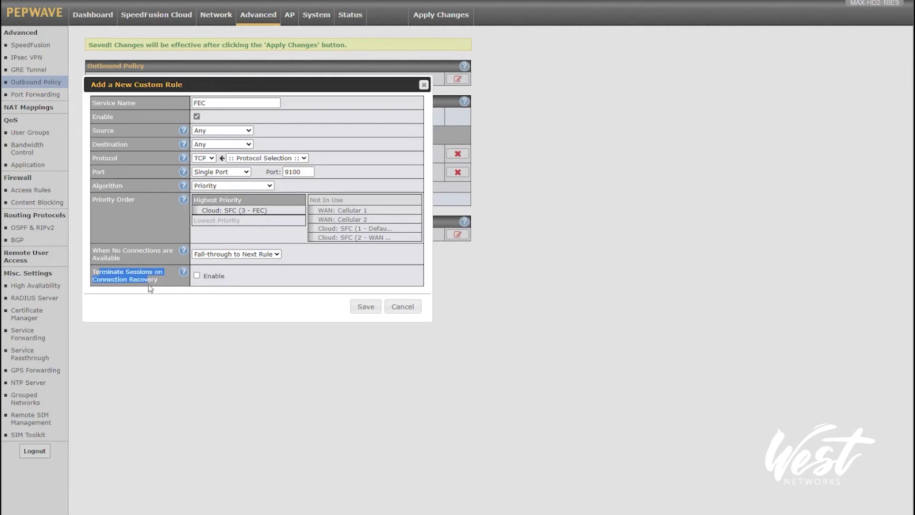
pyautogui.click(196, 276)
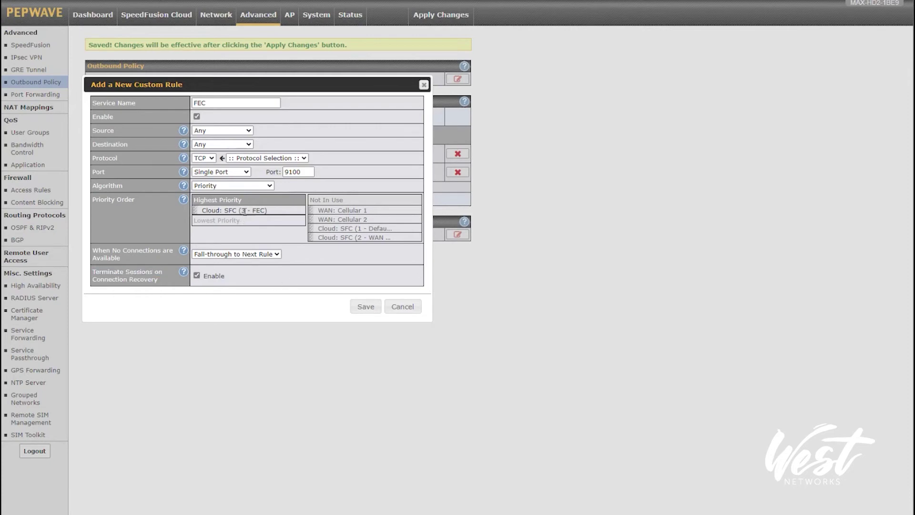
pyautogui.click(366, 307)
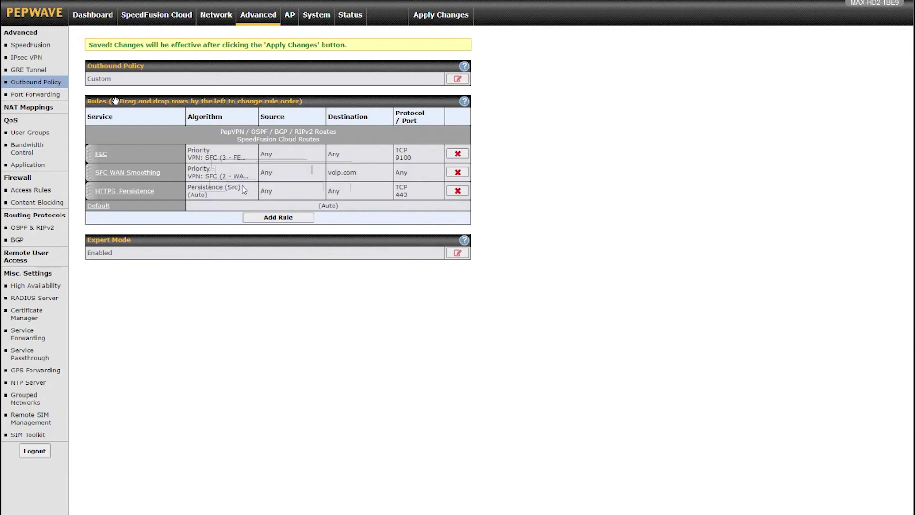
pyautogui.click(278, 218)
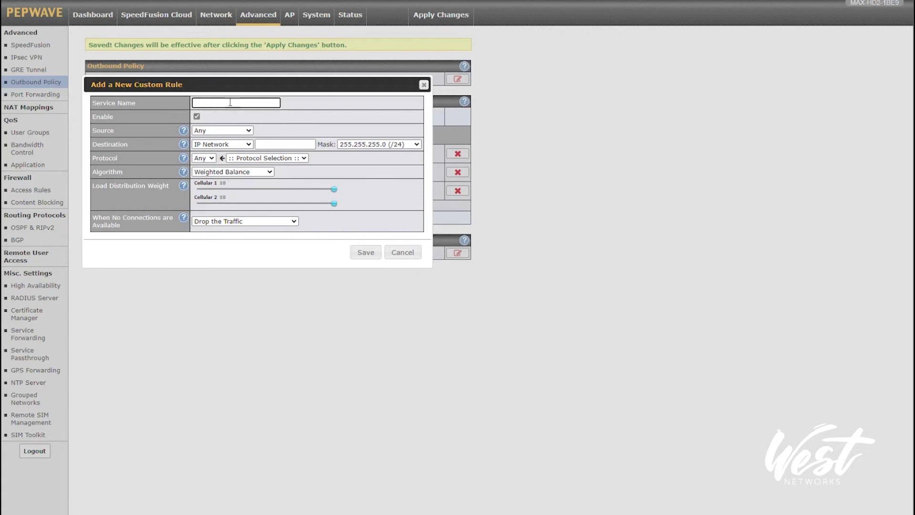
# - Name the new rule Bonding, with destination Any and the Priority algorithm
pyautogui.write('Bonding')
pyautogui.click(218, 144)
pyautogui.click(213, 155)
pyautogui.click(215, 175)
pyautogui.click(212, 198)
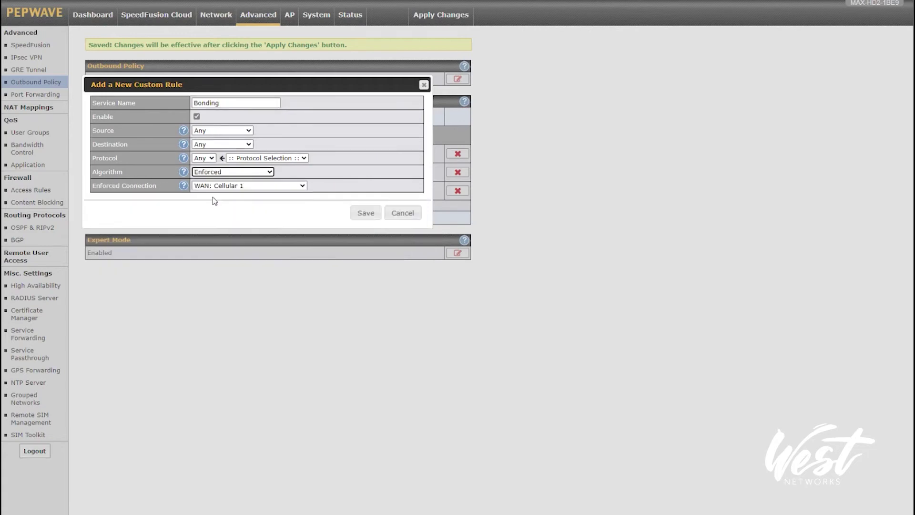
pyautogui.click(212, 185)
pyautogui.click(213, 174)
pyautogui.click(209, 207)
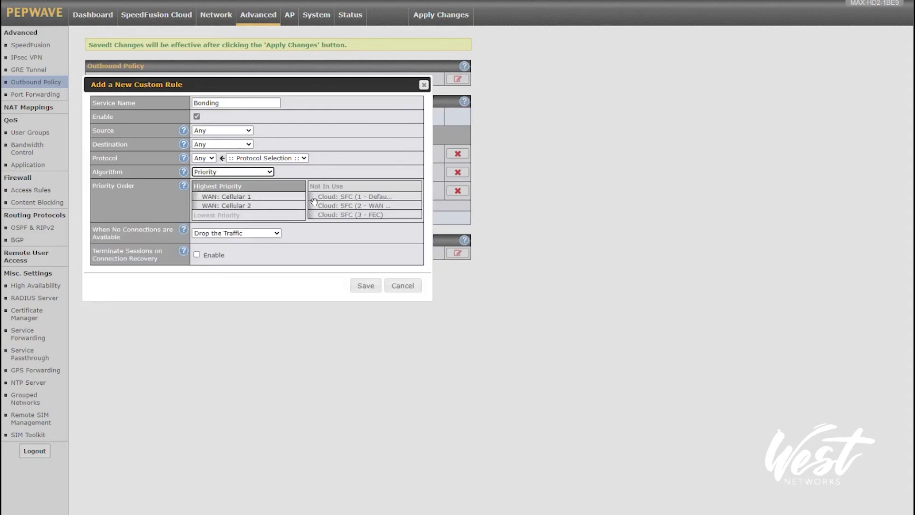
# - Make SFC (1 - Default) the only priority link, fall through to next rule, and save
pyautogui.moveTo(309, 200); pyautogui.dragTo(312, 206)
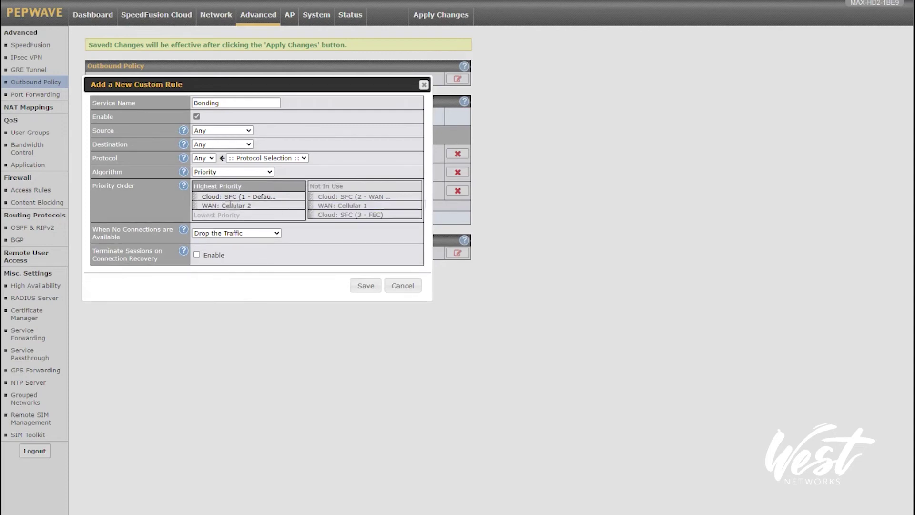
pyautogui.moveTo(206, 206); pyautogui.dragTo(312, 205)
pyautogui.click(240, 242)
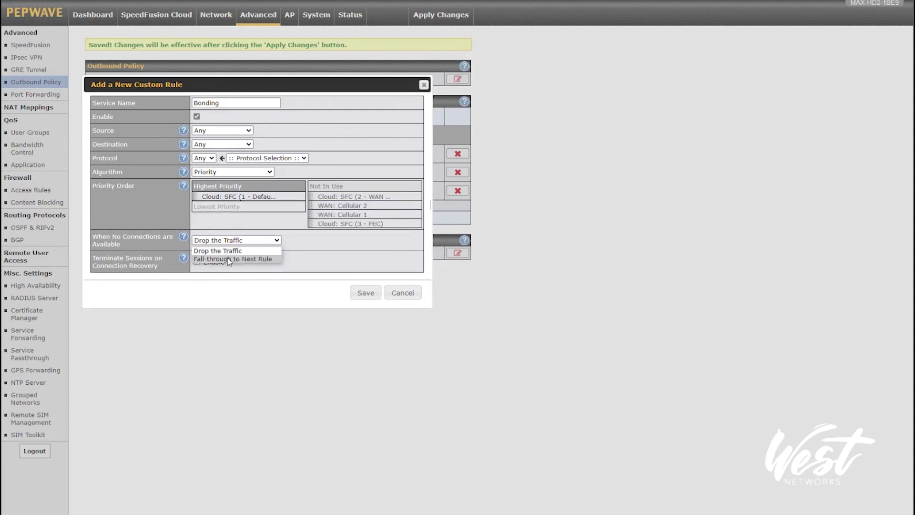
pyautogui.click(229, 256)
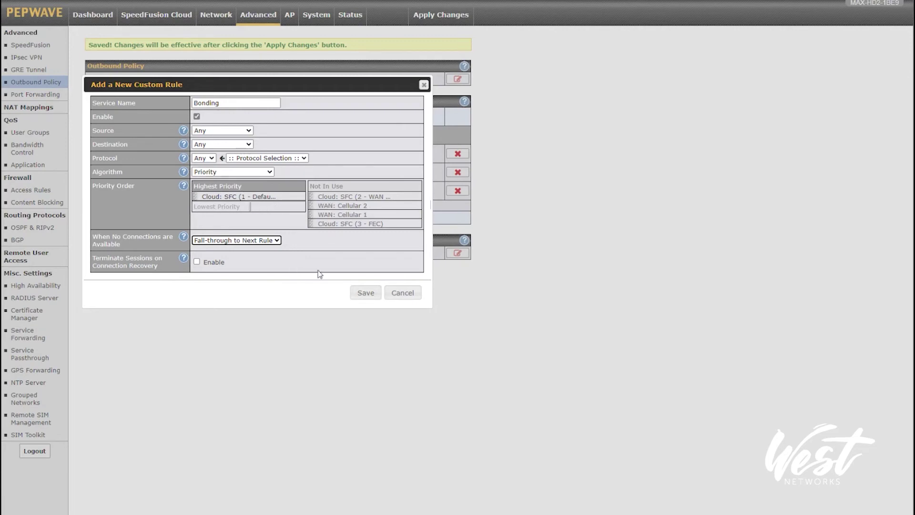
pyautogui.click(366, 293)
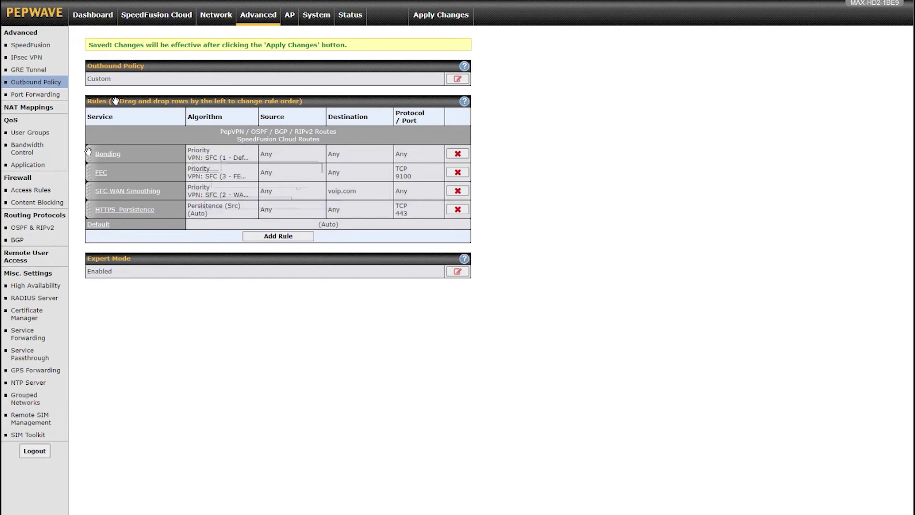
# - Drag the Bonding rule below SFC WAN Smoothing into third place
pyautogui.moveTo(88, 152); pyautogui.dragTo(90, 200)
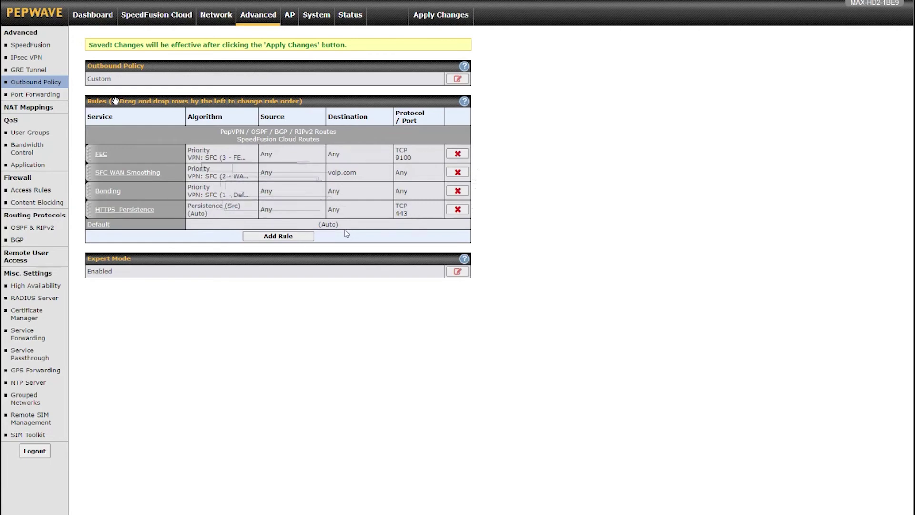
# - Apply the outbound rule changes and go to the System > Configuration page
pyautogui.click(442, 15)
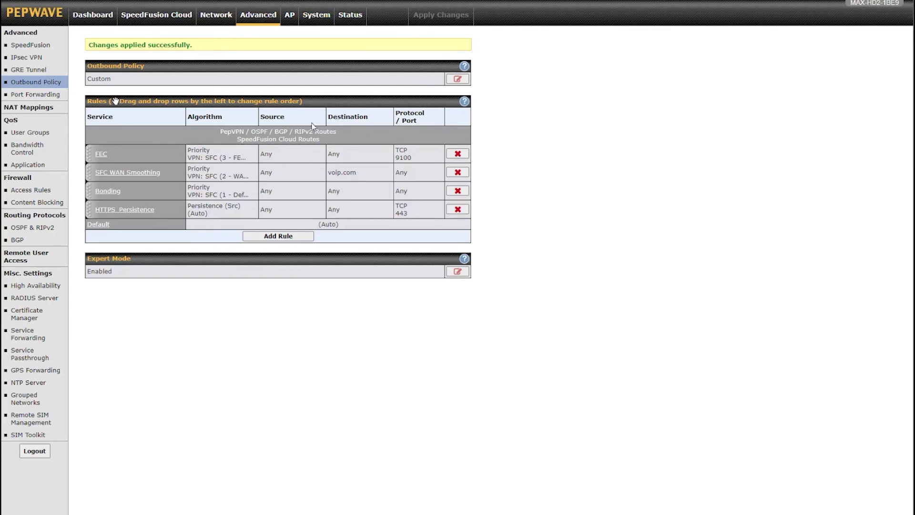
pyautogui.click(327, 12)
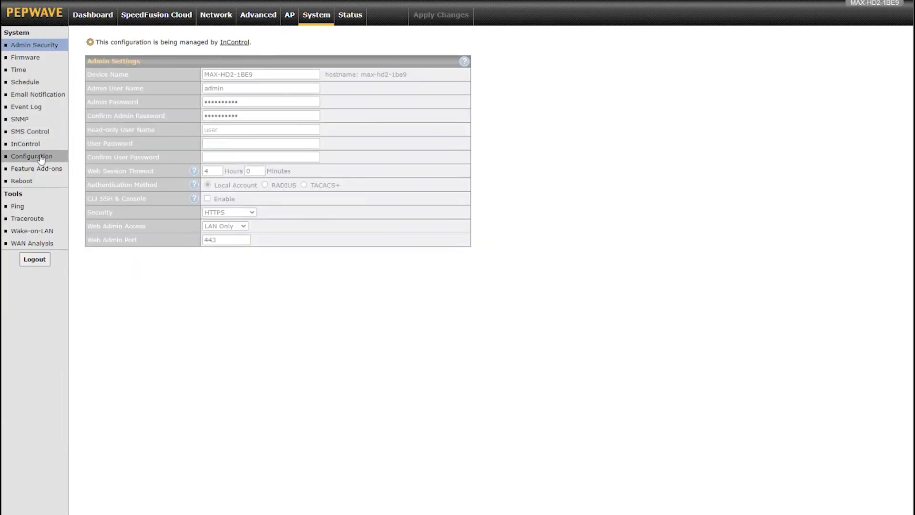
pyautogui.click(41, 158)
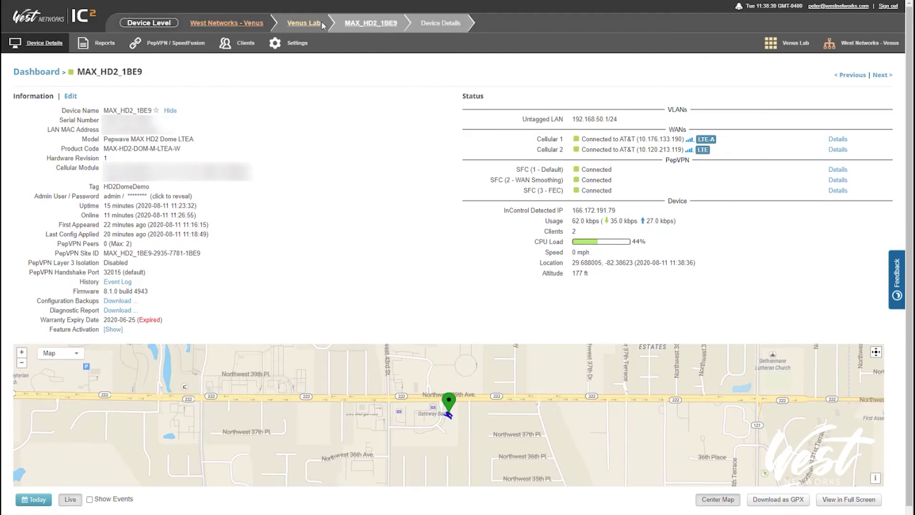
# - At Venus Lab group level, import an outbound rule set from the router's configuration file
pyautogui.click(303, 24)
pyautogui.moveTo(291, 44)
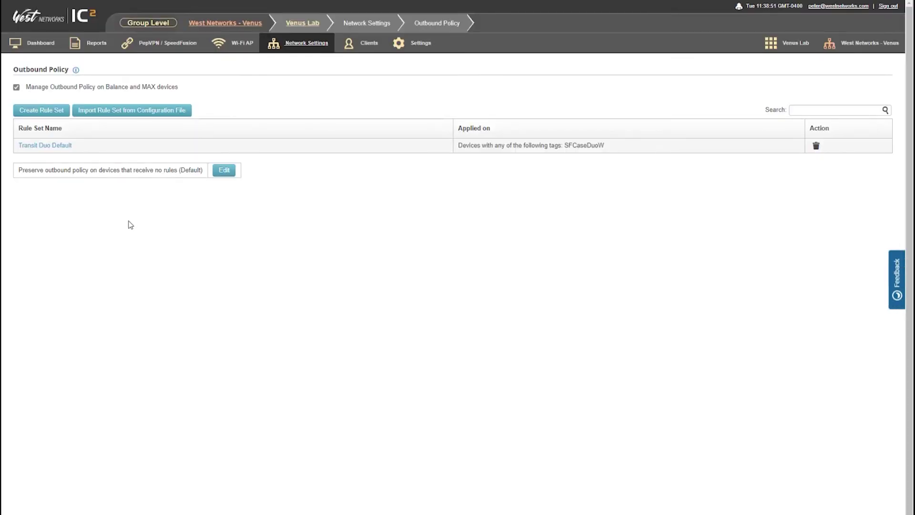
pyautogui.click(114, 111)
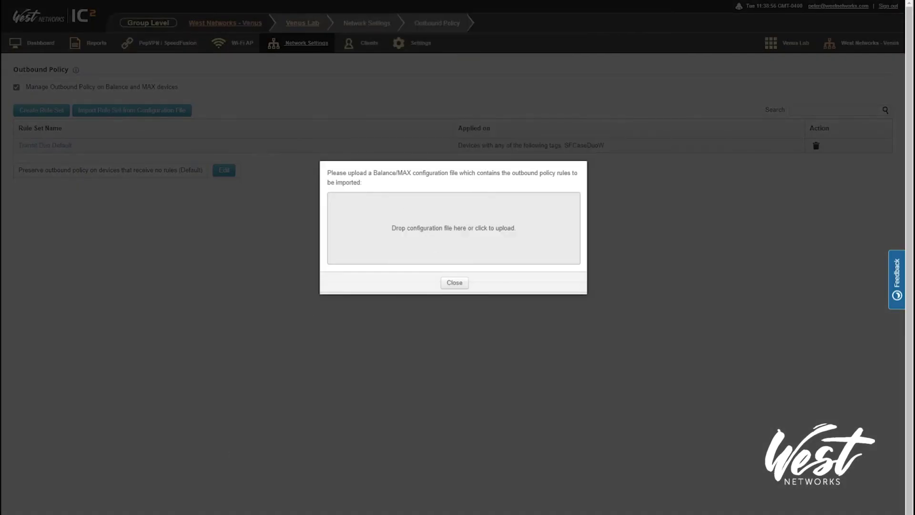
pyautogui.moveTo(305, 315); pyautogui.dragTo(420, 236)
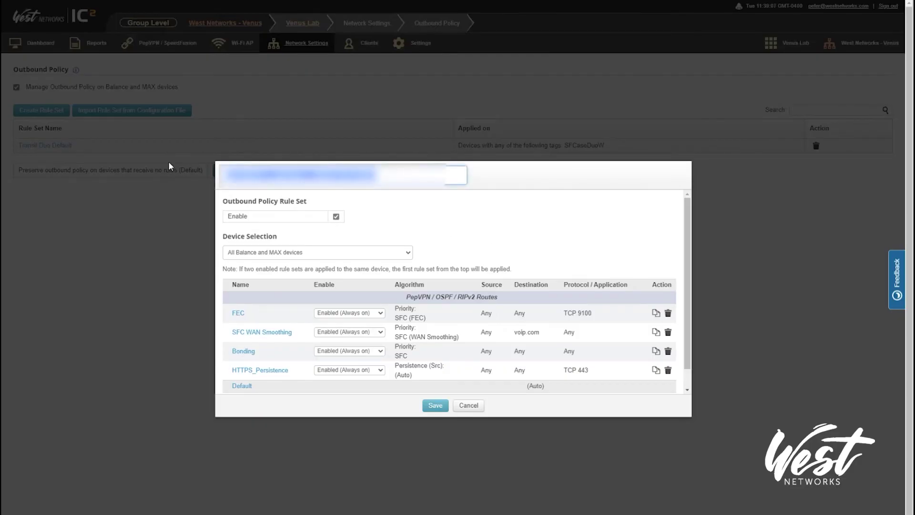
# - Name the rule set HD2 Dome Demo and target Balance and MAX devices tagged HD2DomeDemo
pyautogui.write('HD2')
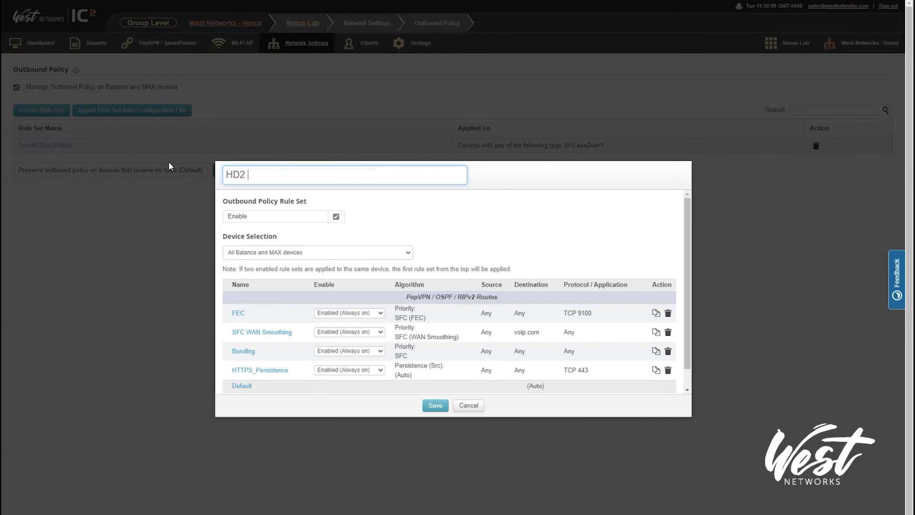
pyautogui.write(' Dome Demo')
pyautogui.click(269, 251)
pyautogui.click(268, 273)
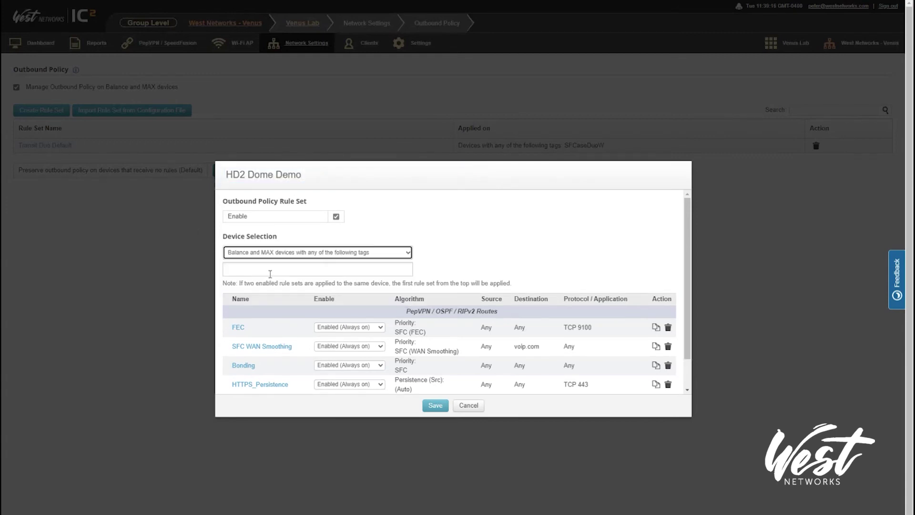
pyautogui.click(271, 268)
pyautogui.click(256, 296)
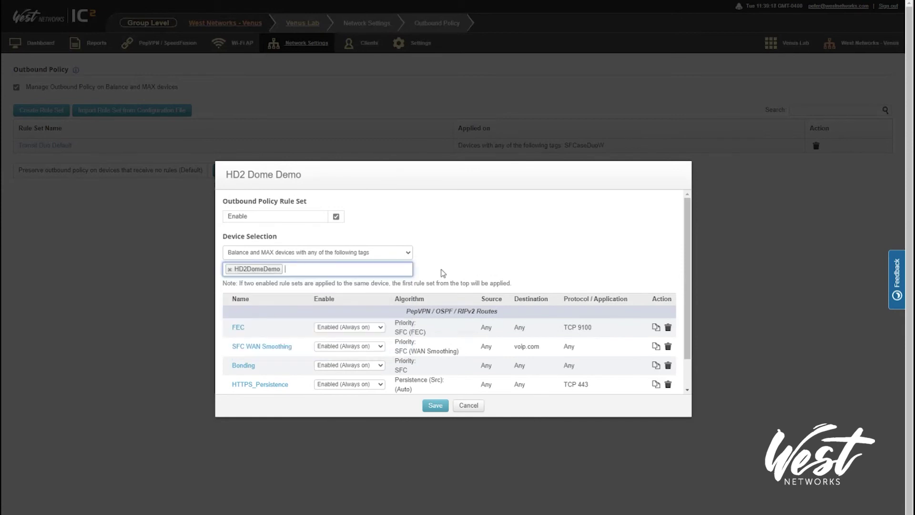
pyautogui.scroll(-2, 459, 264)
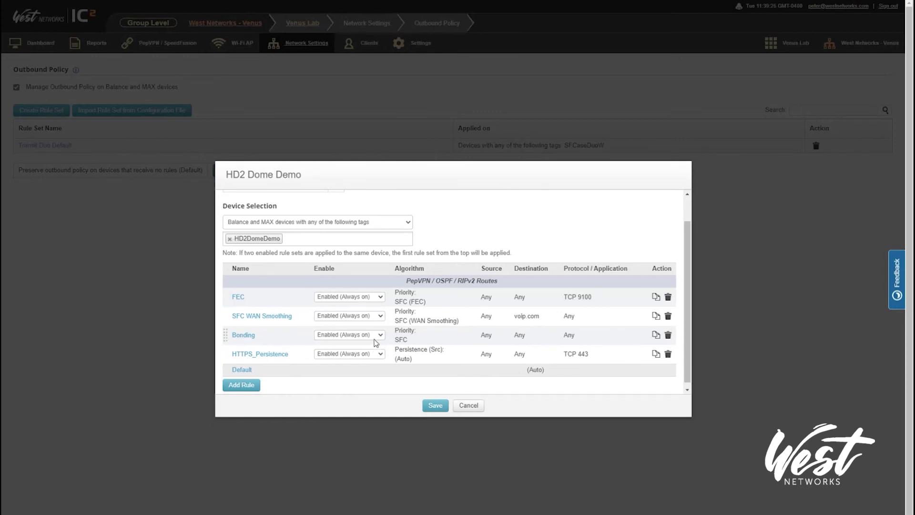
pyautogui.click(262, 316)
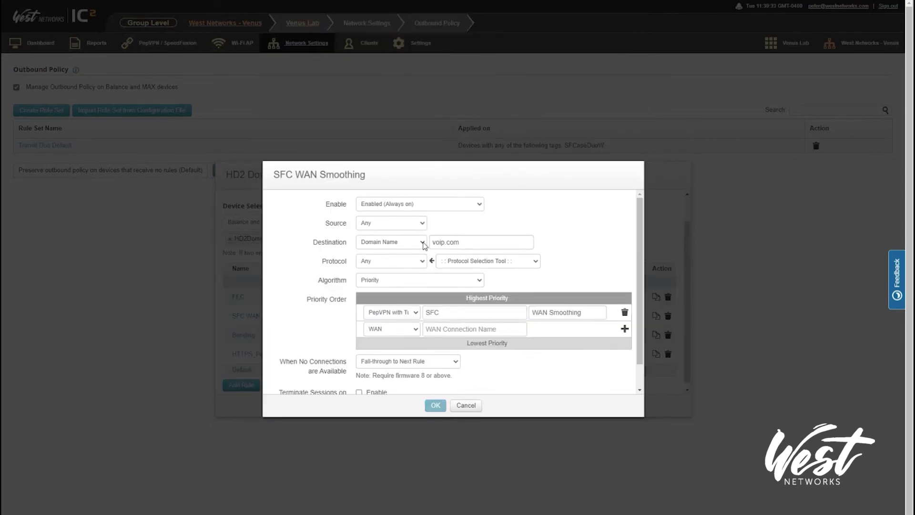
# - Set SFC WAN Smoothing's destination to the SaaS apps Zoom and Microsoft Office 365
pyautogui.click(395, 243)
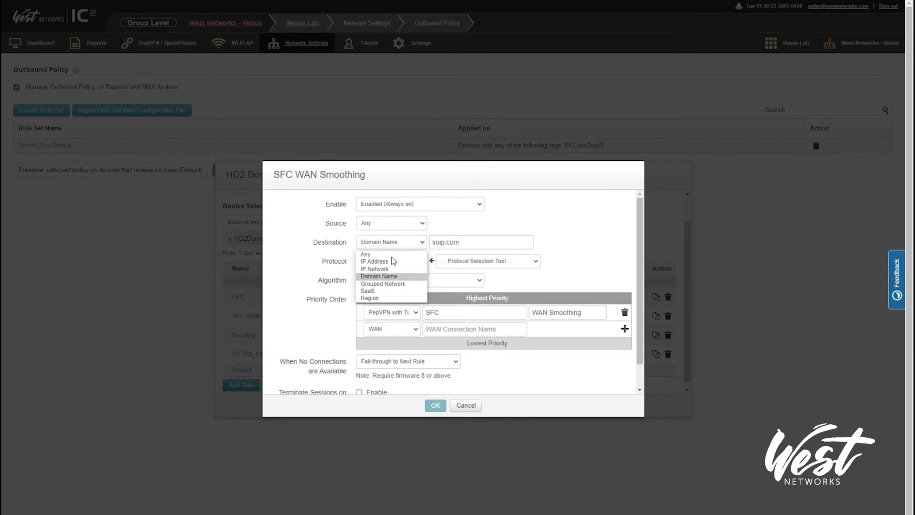
pyautogui.click(385, 292)
pyautogui.click(467, 245)
pyautogui.click(462, 281)
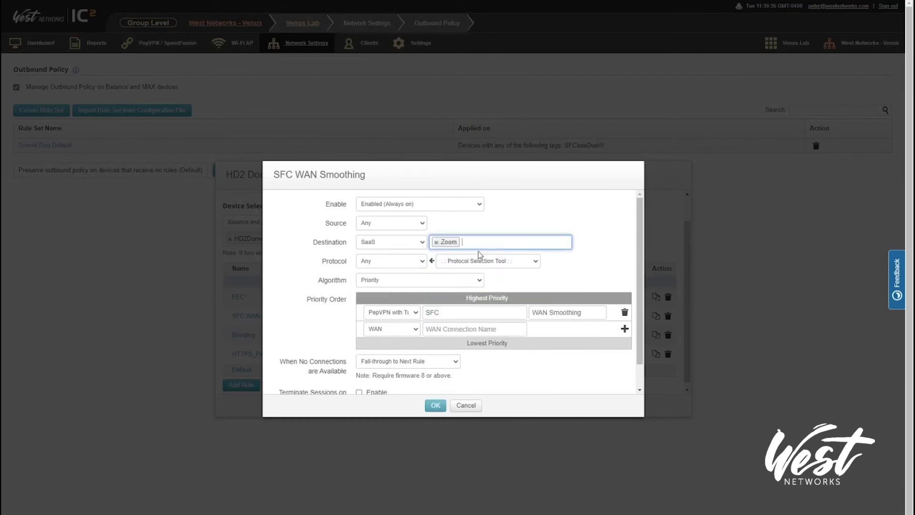
pyautogui.click(479, 246)
pyautogui.click(482, 267)
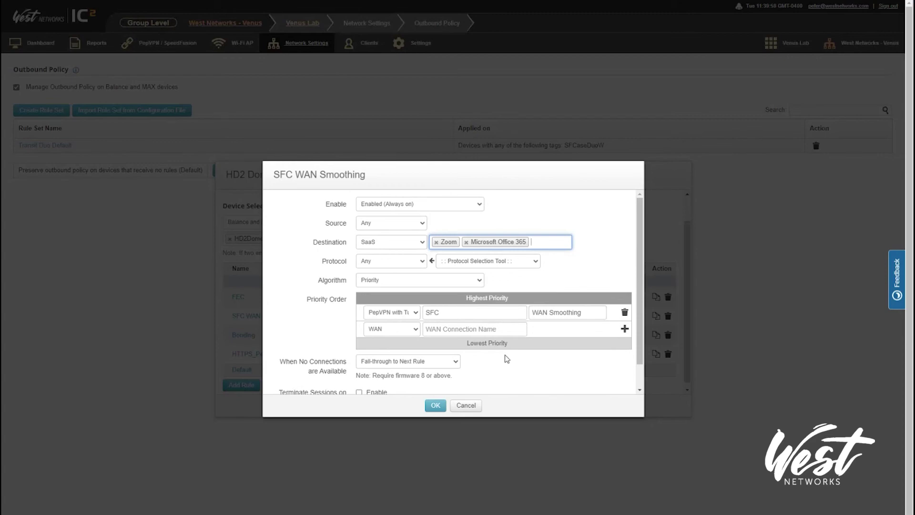
pyautogui.click(435, 405)
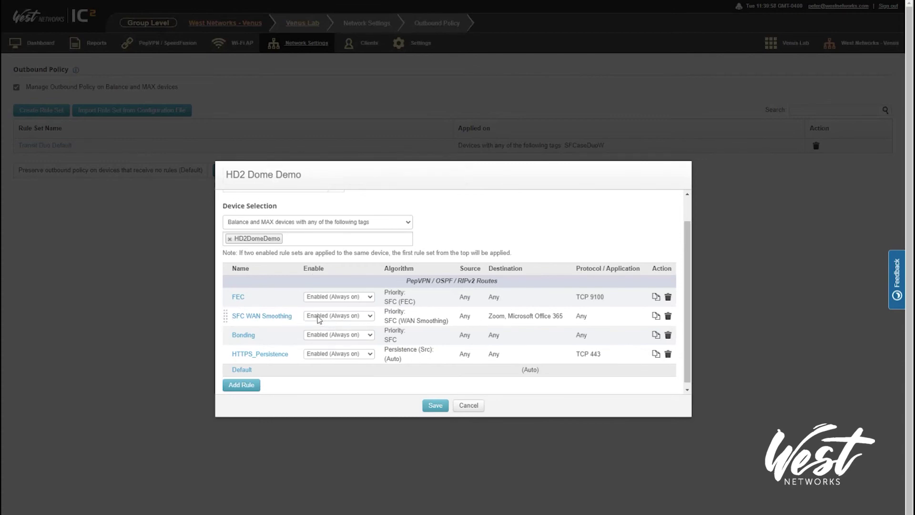
# - In the FEC rule, keep TCP as the protocol and set the destination type to Grouped Network
pyautogui.click(238, 298)
pyautogui.click(387, 263)
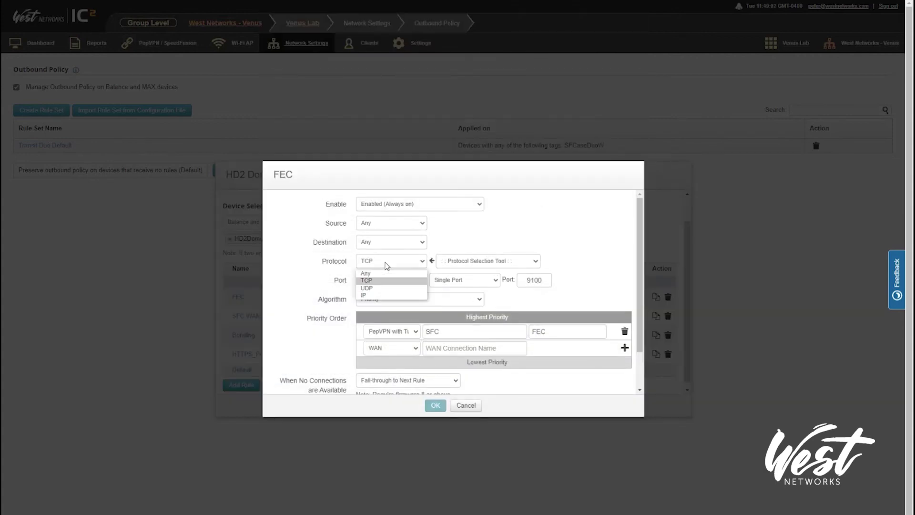
pyautogui.click(379, 281)
pyautogui.click(380, 285)
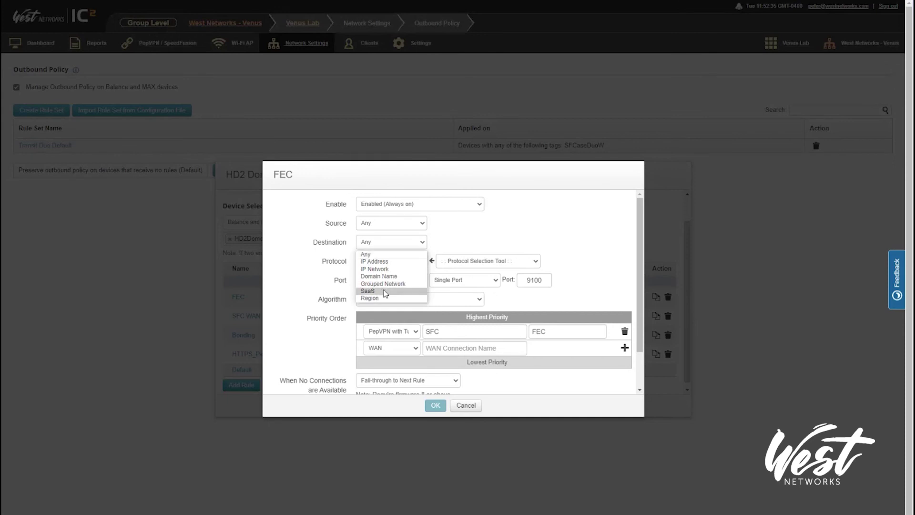
pyautogui.click(368, 290)
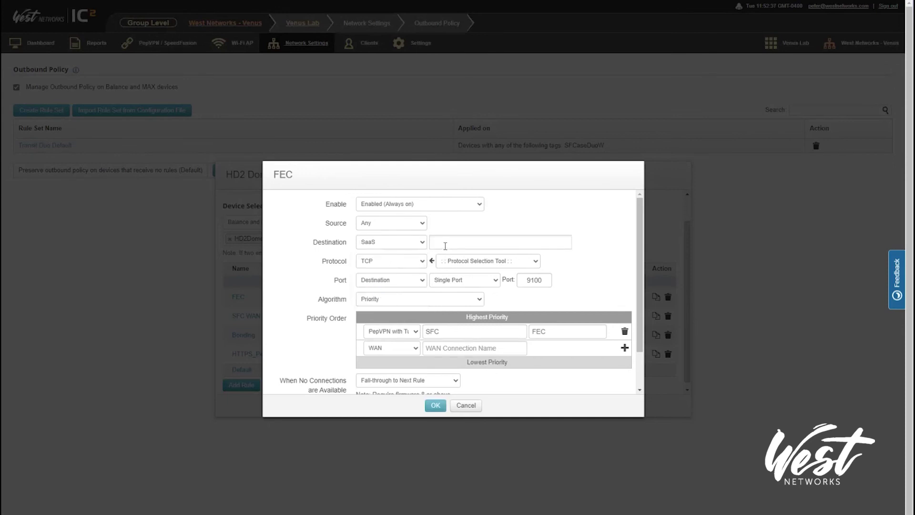
pyautogui.click(446, 242)
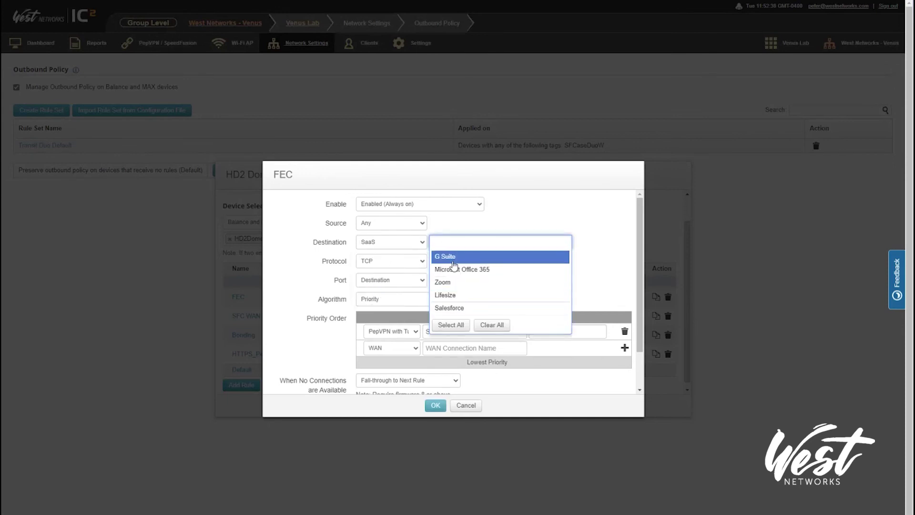
pyautogui.click(468, 240)
pyautogui.click(409, 246)
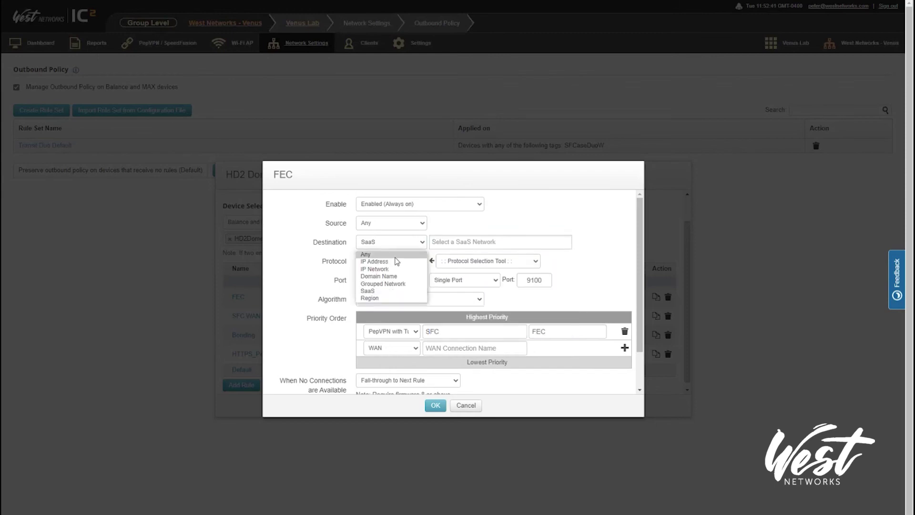
pyautogui.click(390, 285)
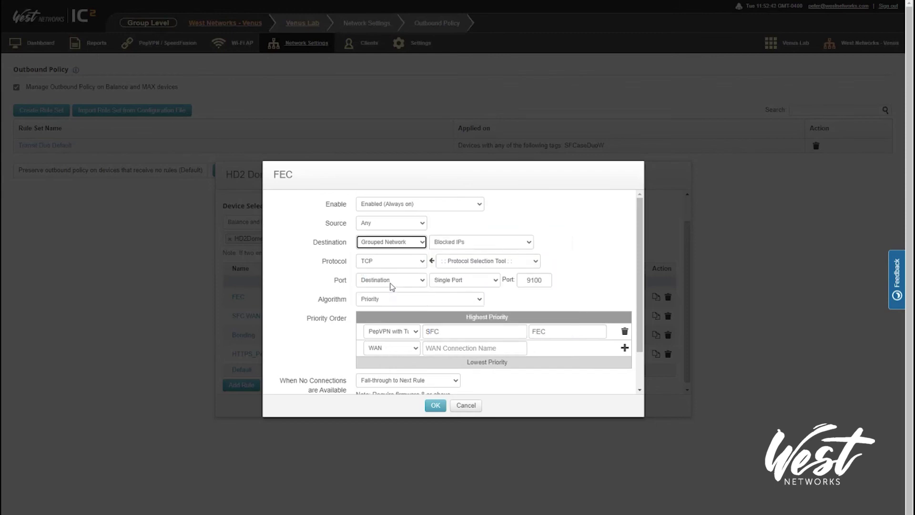
# - Target the Servers network group, confirm the FEC rule, and save the HD2 Dome Demo rule set
pyautogui.click(456, 244)
pyautogui.press('Return')
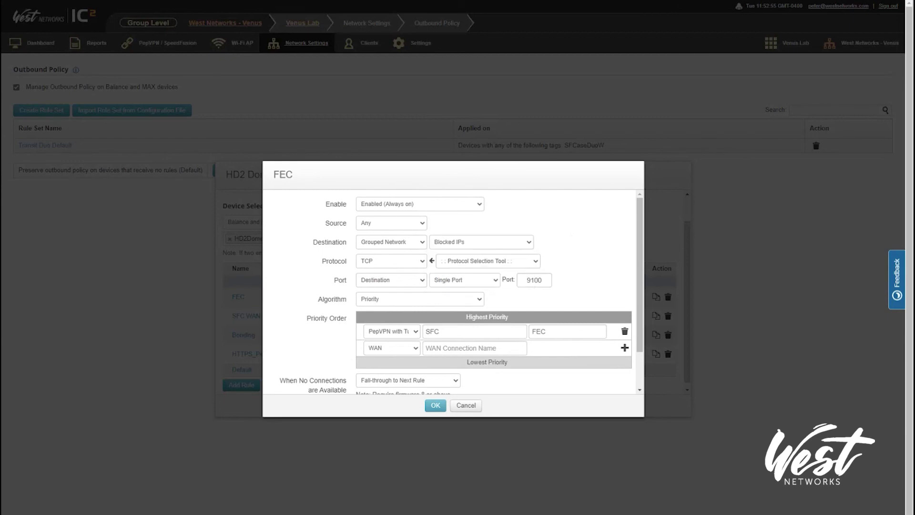
pyautogui.click(443, 242)
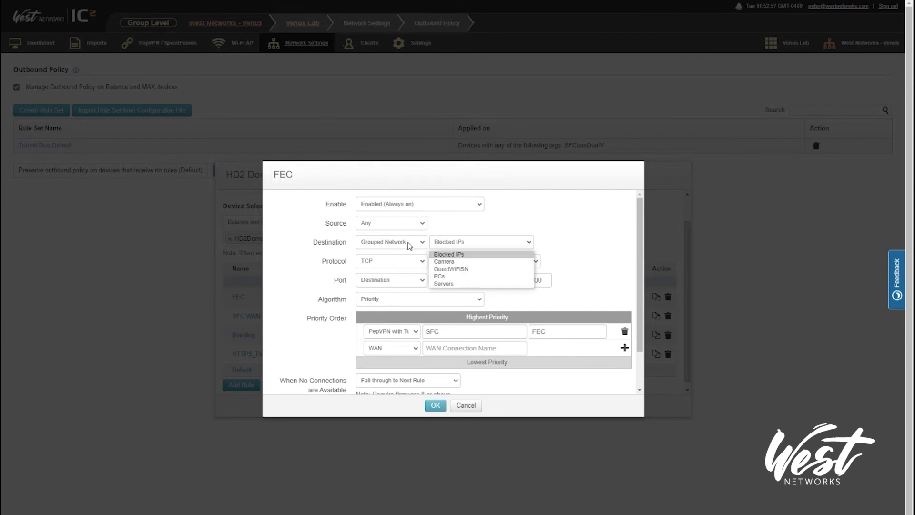
pyautogui.click(567, 287)
pyautogui.click(455, 243)
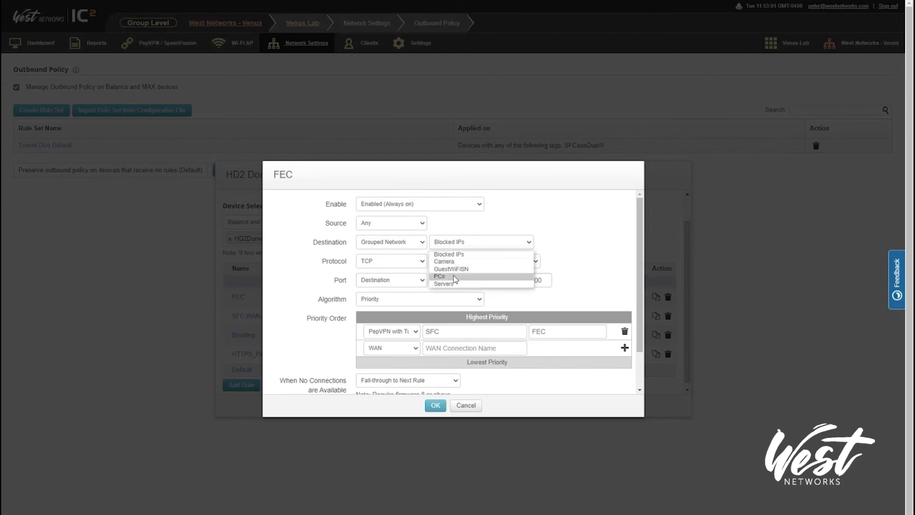
pyautogui.click(454, 285)
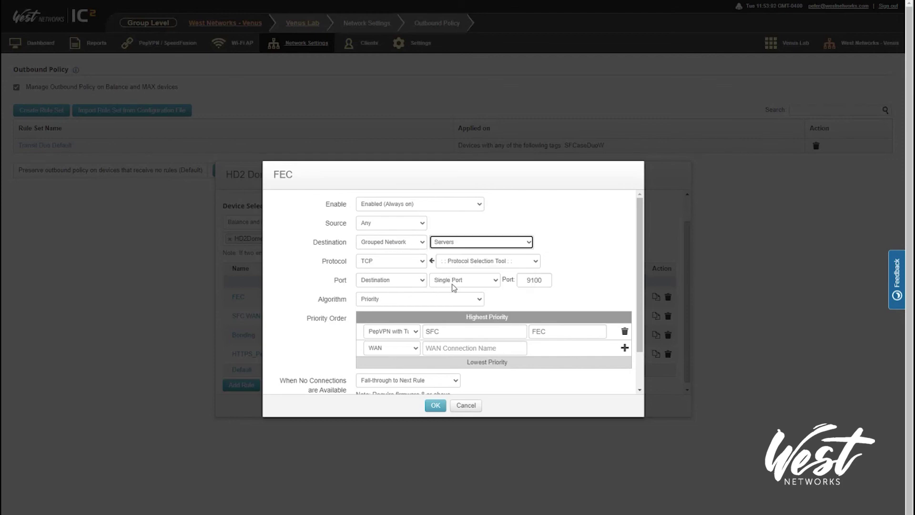
pyautogui.click(412, 280)
pyautogui.click(394, 299)
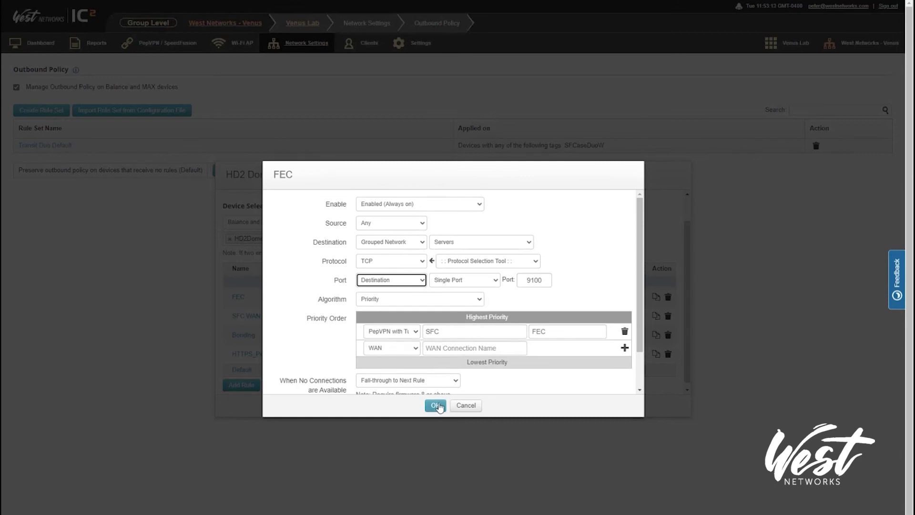
pyautogui.click(436, 405)
pyautogui.click(437, 406)
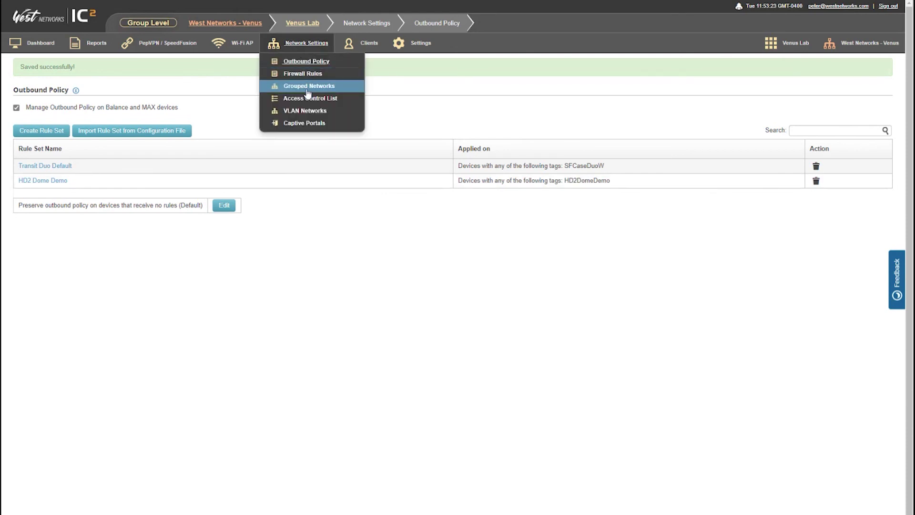
# - Open the Grouped Networks page under Network Settings
pyautogui.moveTo(301, 43)
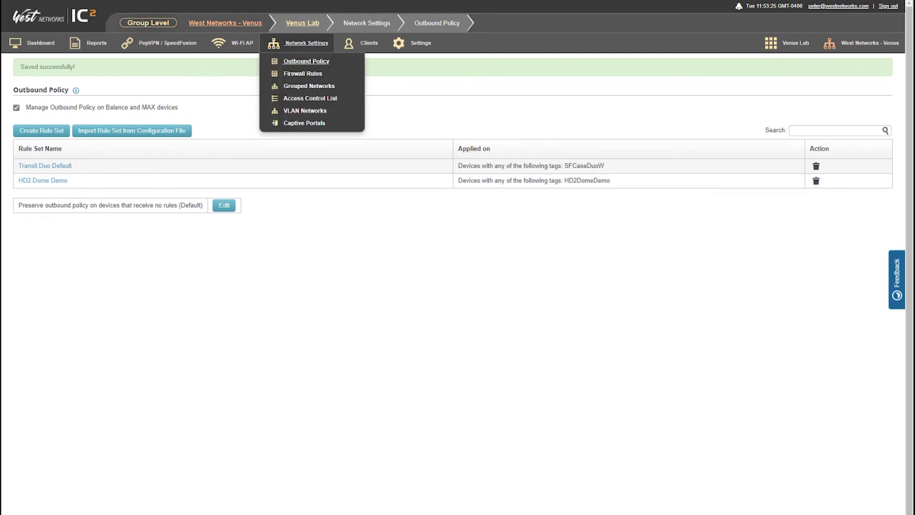
pyautogui.click(297, 73)
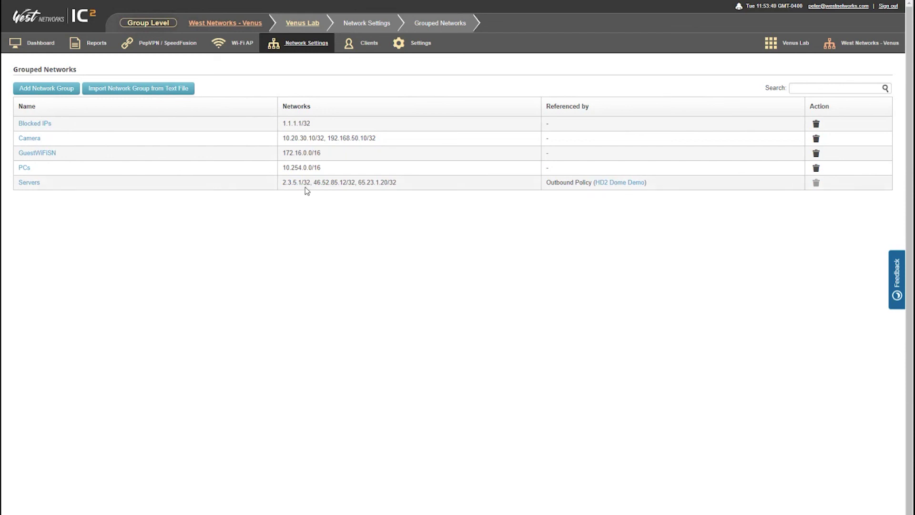
pyautogui.moveTo(319, 43)
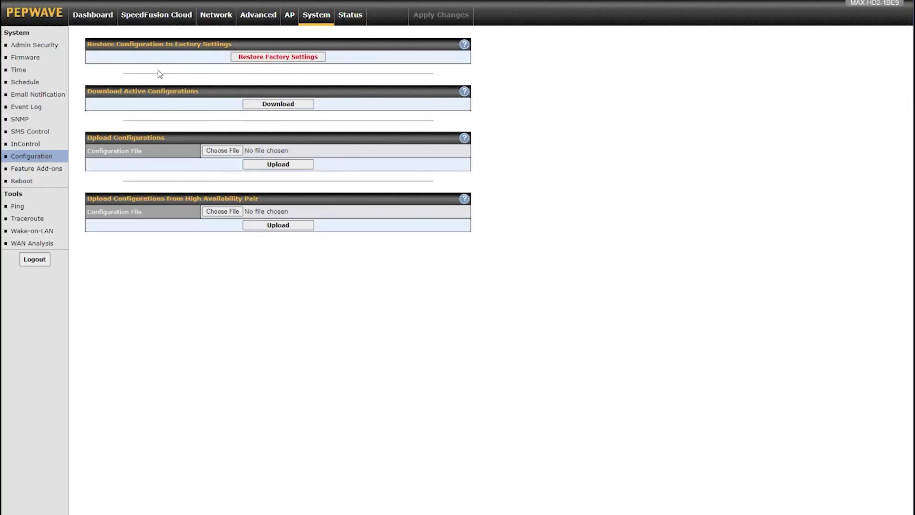
# - Open Network > Advanced > Outbound Policy in the router web admin
pyautogui.click(216, 24)
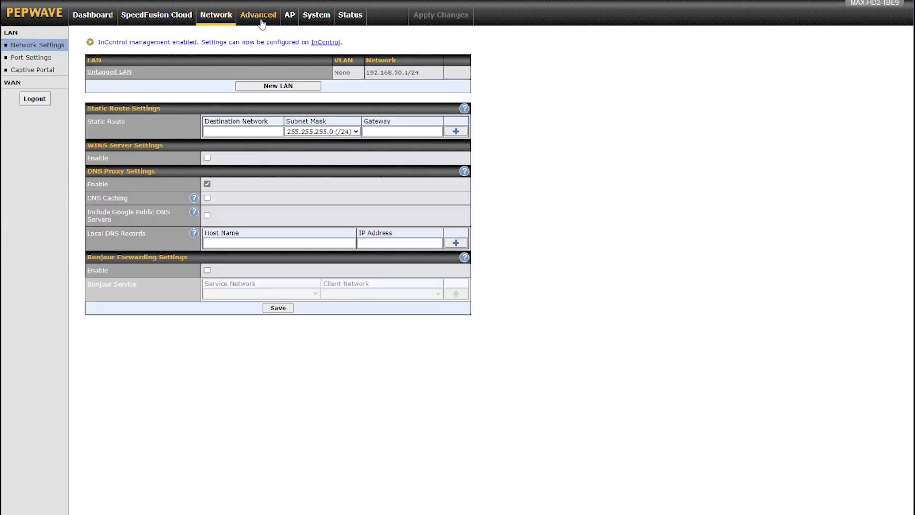
pyautogui.click(262, 24)
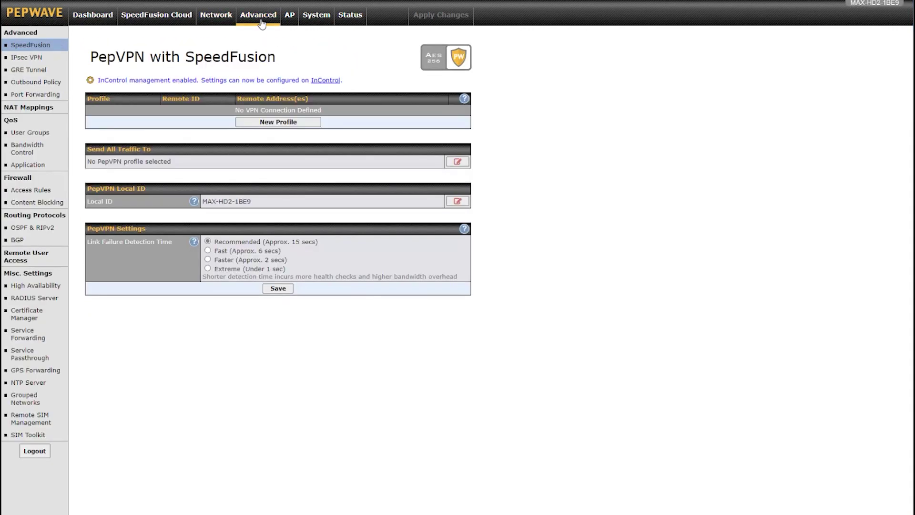
pyautogui.click(52, 82)
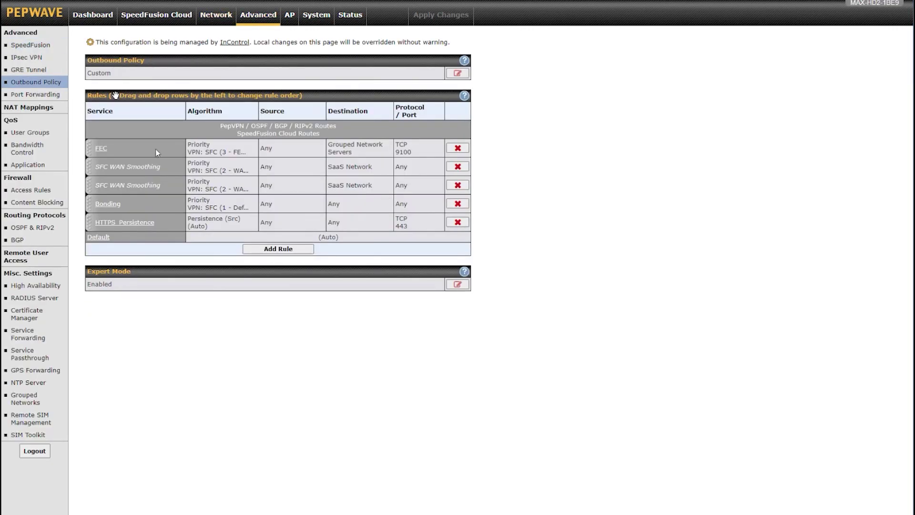